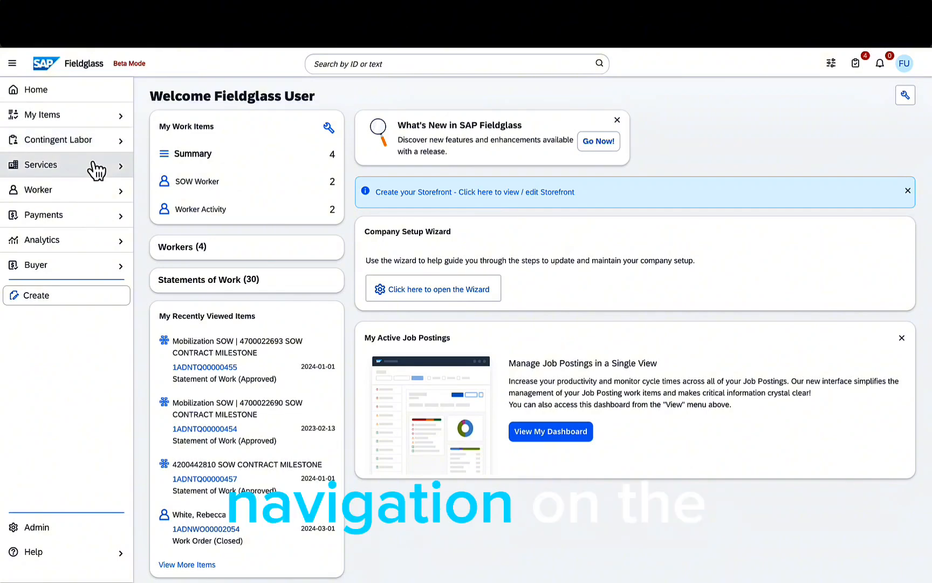
# - Expand Services in the left navigation to list its statement-of-work pages
pyautogui.click(97, 170)
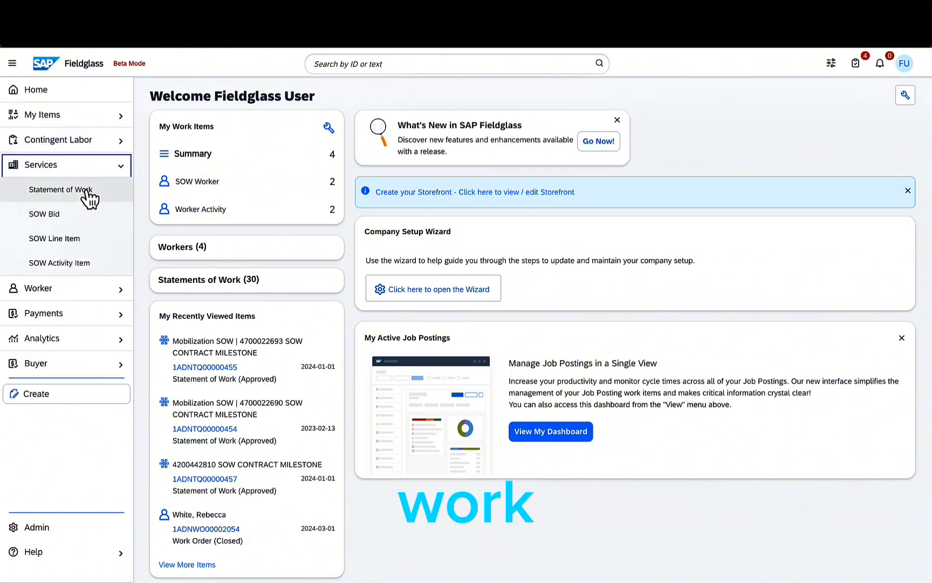
# - Open the Statement of Work list and pick the approved Mobilization SOW
pyautogui.click(86, 190)
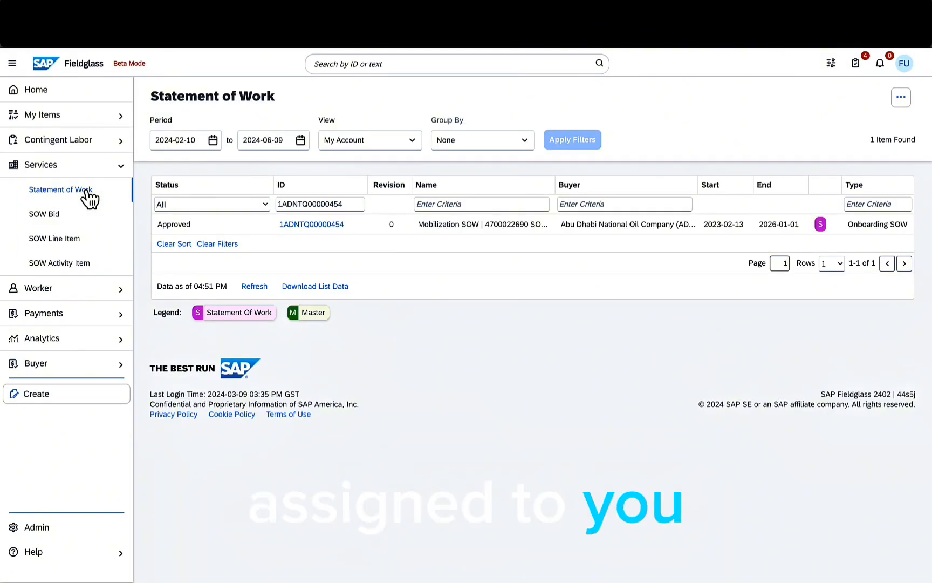
pyautogui.doubleClick(330, 228)
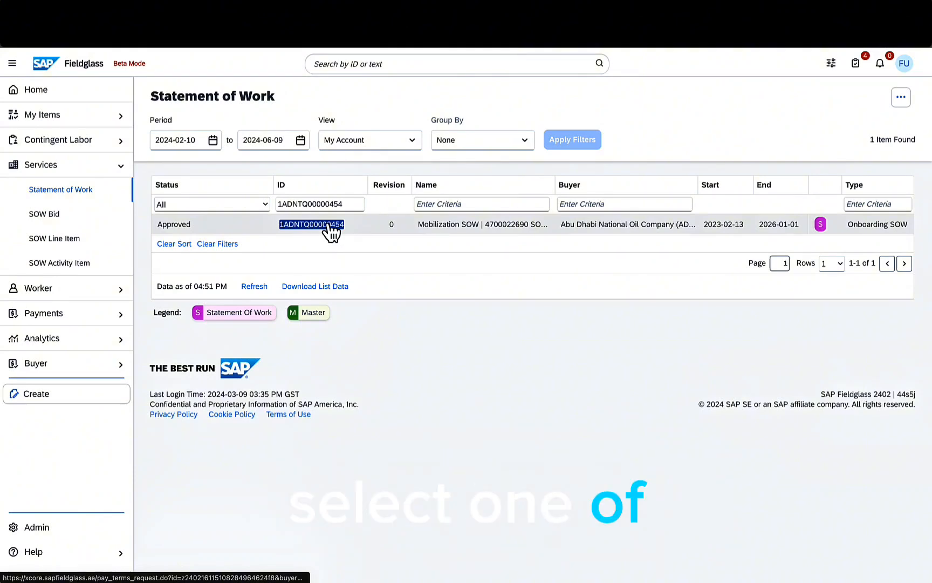
pyautogui.click(328, 226)
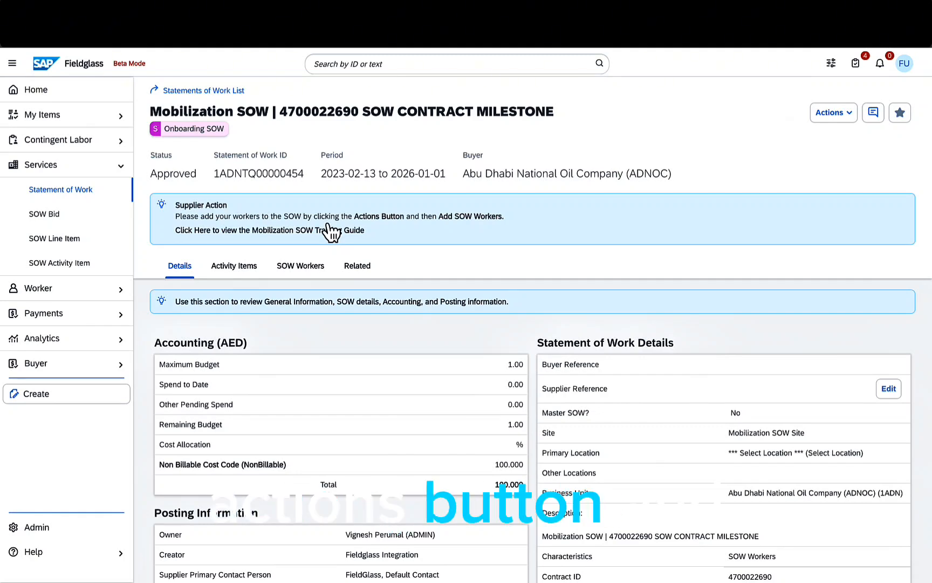
pyautogui.click(831, 113)
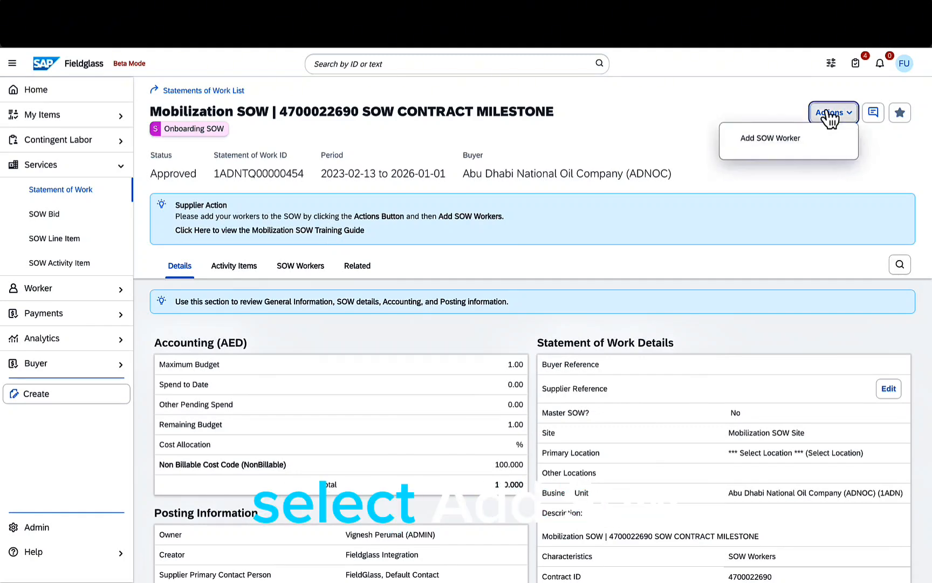
# - Choose Add SOW Worker to start a new worker form on the Mobilization SOW
pyautogui.click(786, 135)
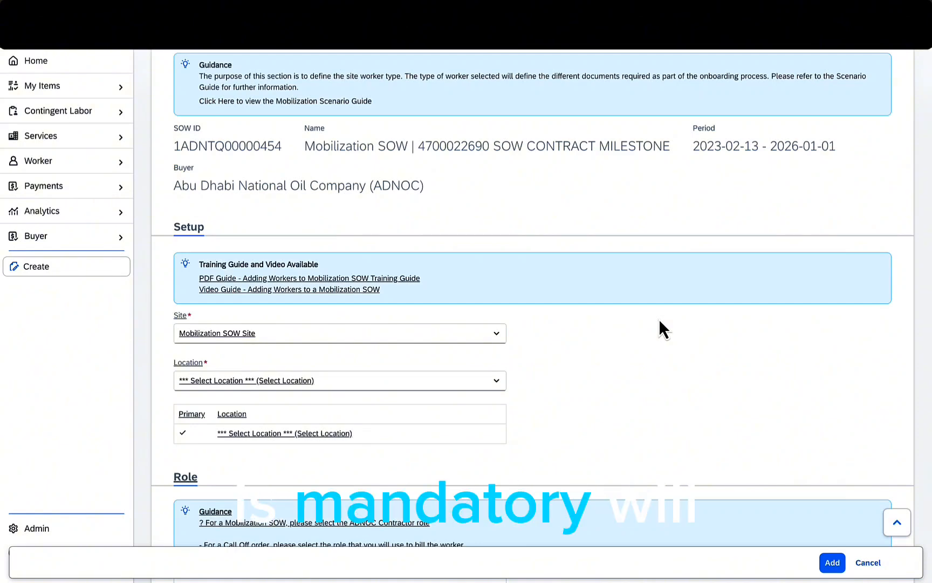
# - Set the location to Offshore Site Access with Network Access & External Training Provider (OFS01)
pyautogui.click(496, 383)
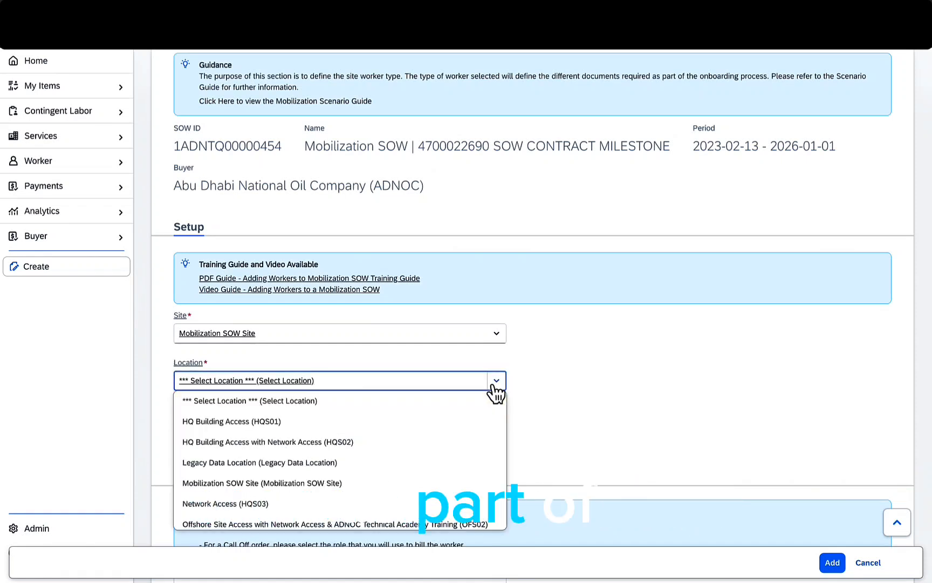
pyautogui.scroll(-2, 413, 448)
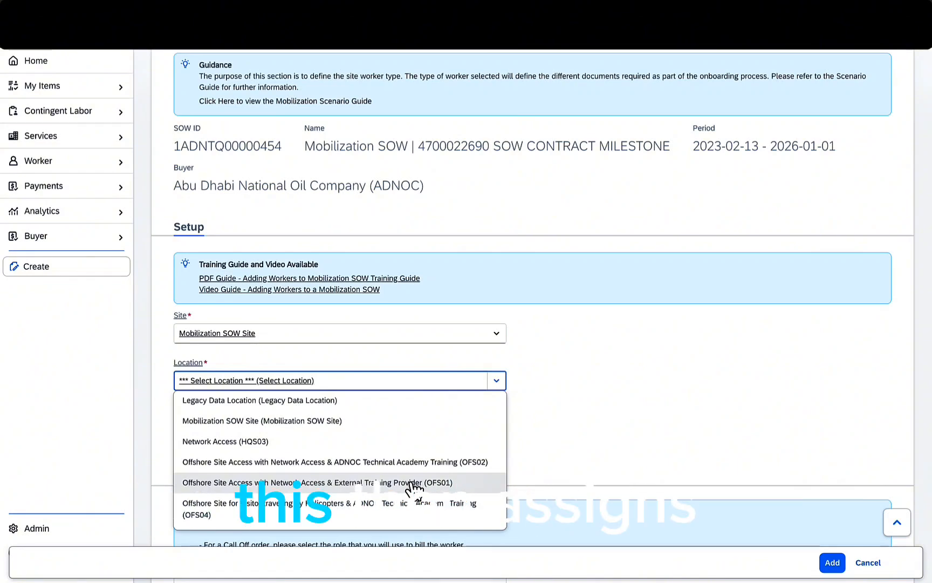
pyautogui.click(413, 483)
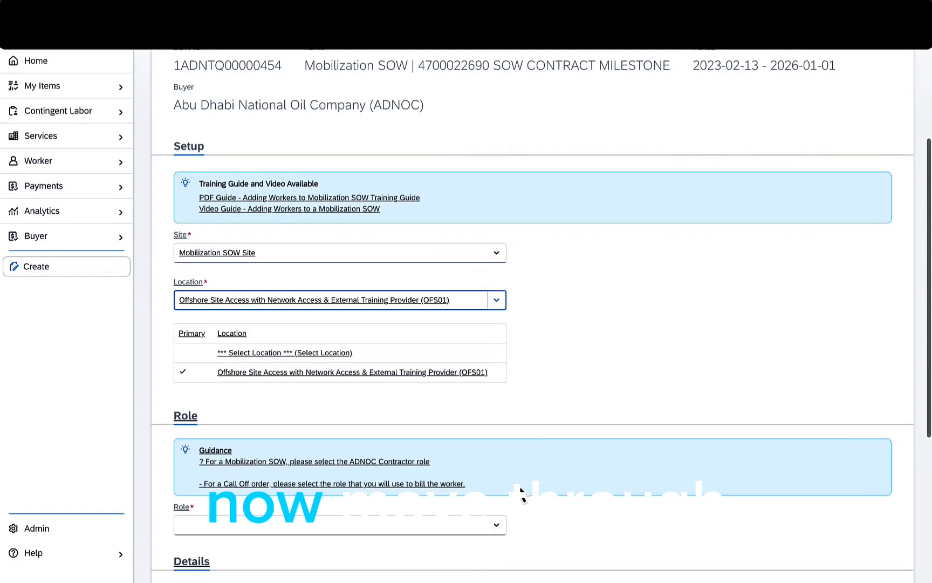
# - Select ADNOC Contractor as the worker's role, then scroll to the Details fields
pyautogui.scroll(-1, 520, 492)
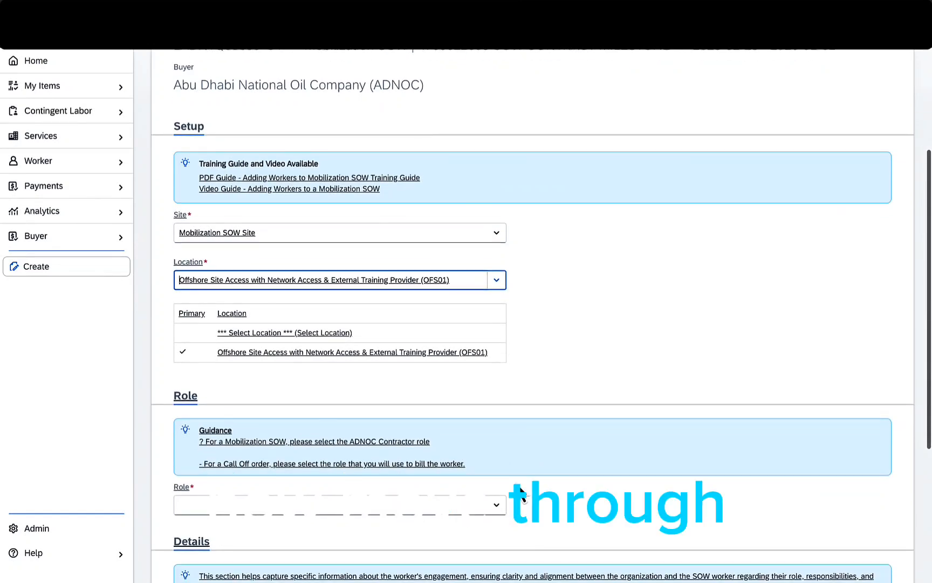
pyautogui.scroll(-3, 517, 485)
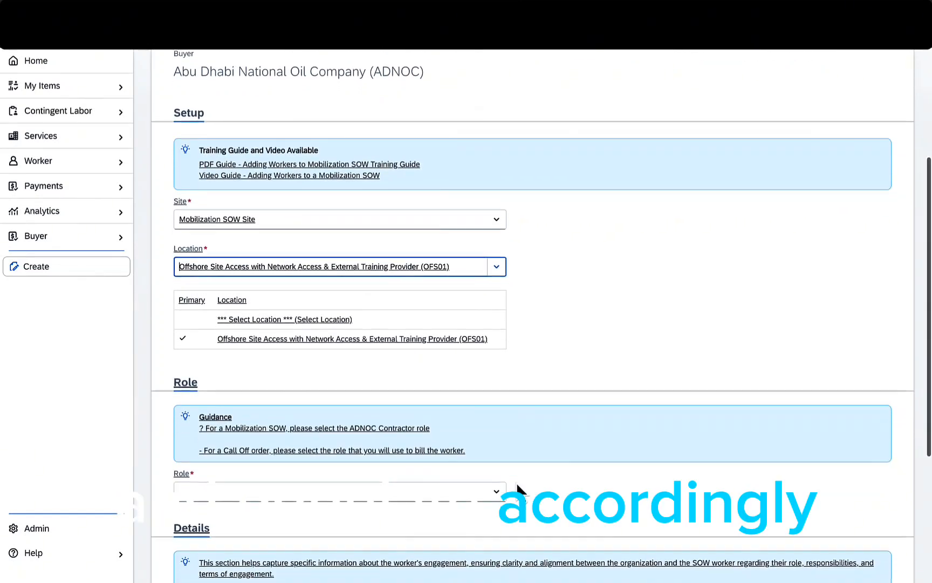
pyautogui.click(496, 438)
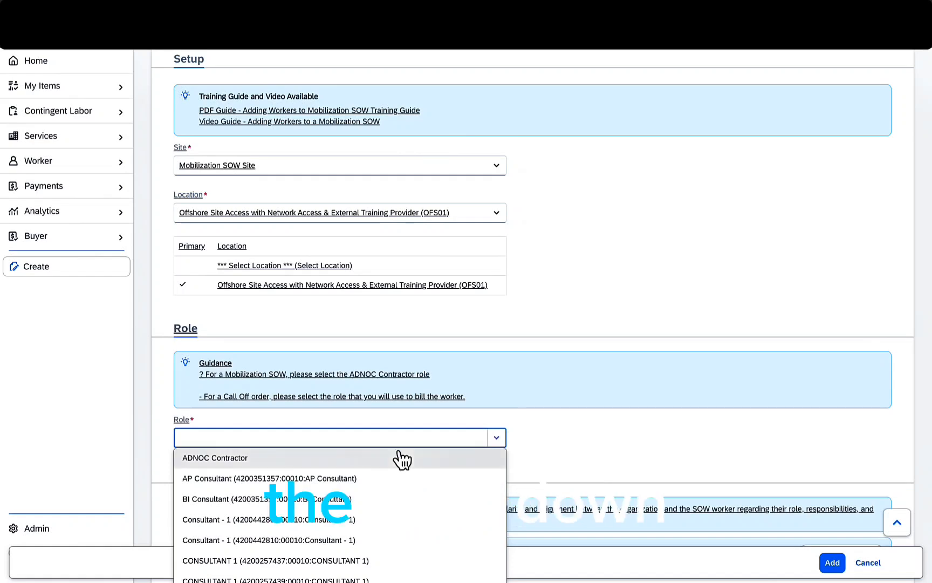
pyautogui.click(300, 456)
pyautogui.scroll(-5, 299, 454)
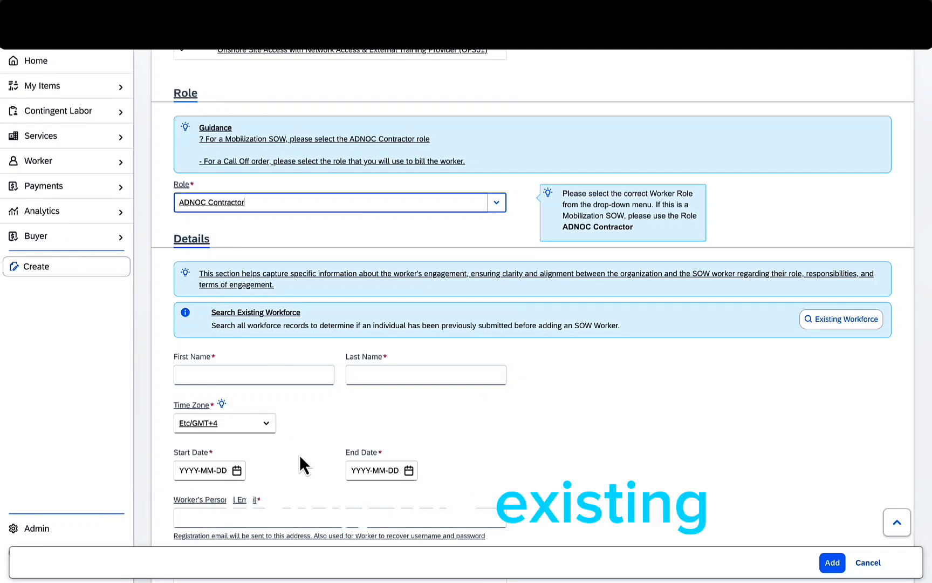
pyautogui.scroll(-1, 299, 454)
pyautogui.scroll(-2, 300, 454)
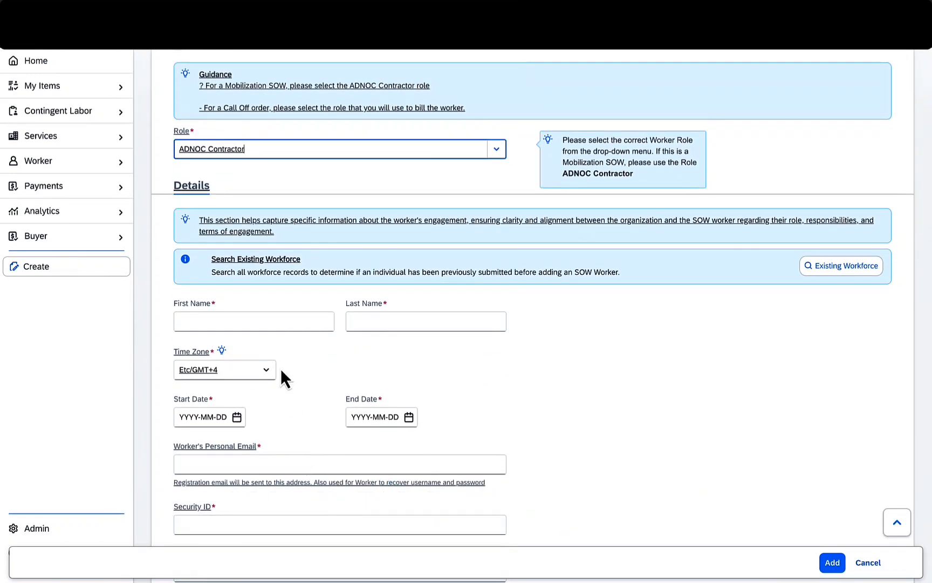
# - Enter the worker's first name and move on to the last name field
pyautogui.click(276, 316)
pyautogui.write('Jenny')
pyautogui.press('Tab')
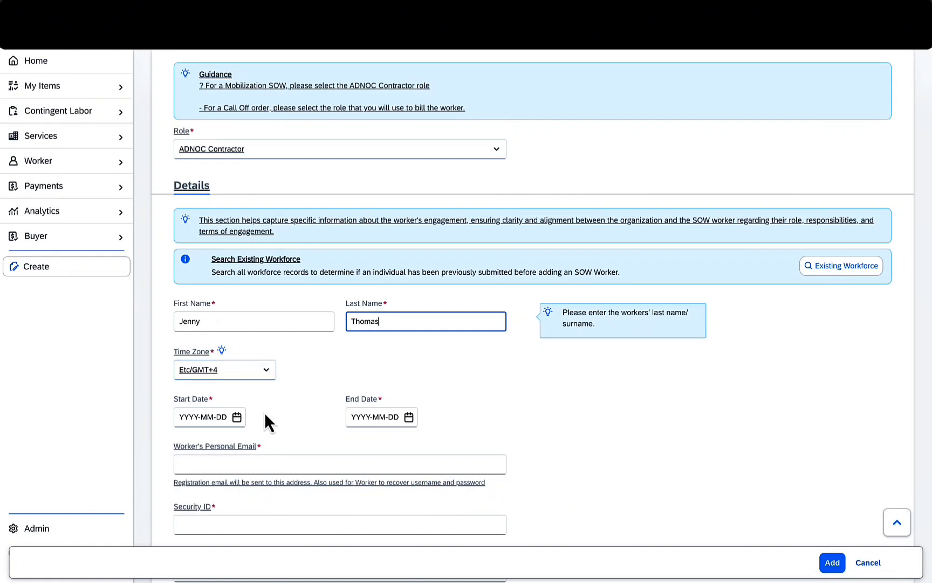
# - Set the assignment to start 2024-02-01 and end 2024-05-31
pyautogui.click(239, 419)
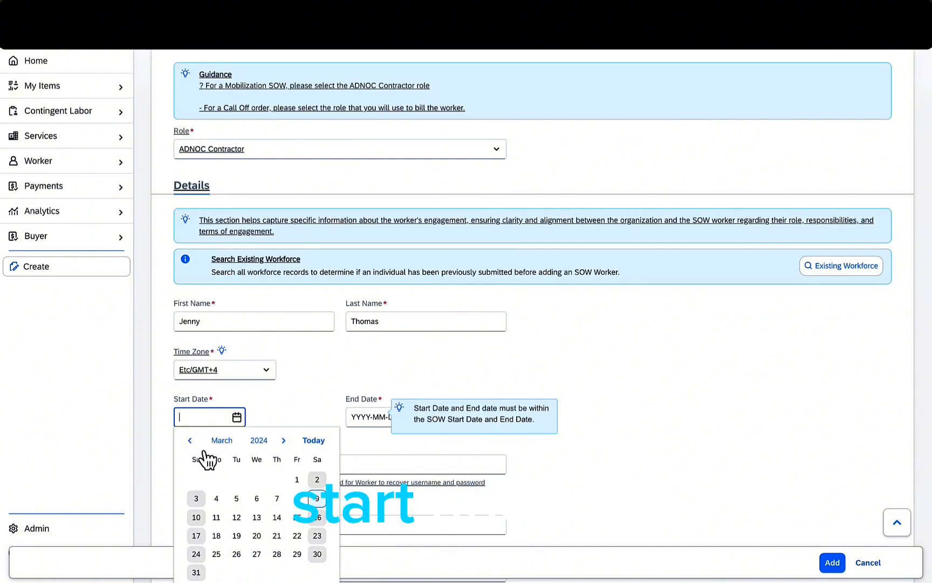
pyautogui.click(189, 441)
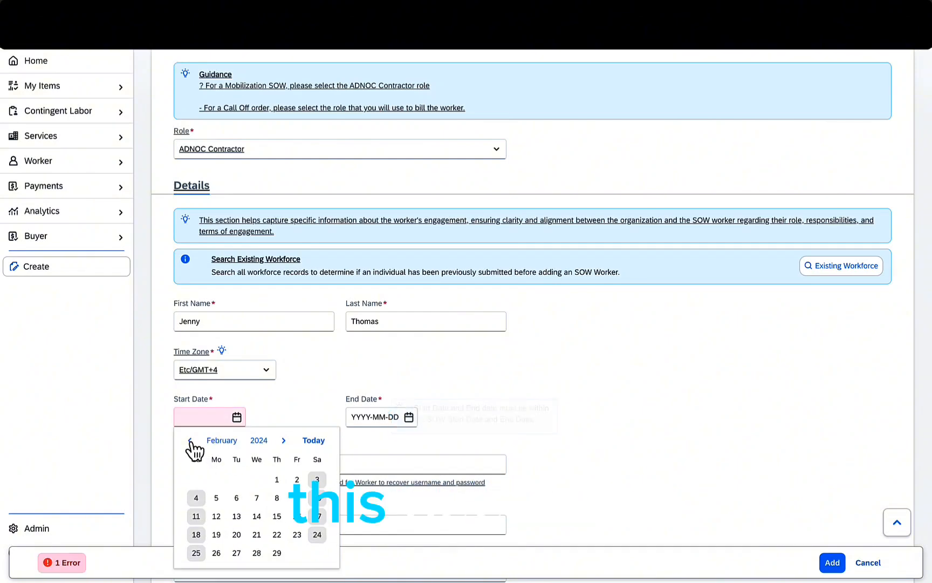
pyautogui.click(278, 479)
pyautogui.click(367, 418)
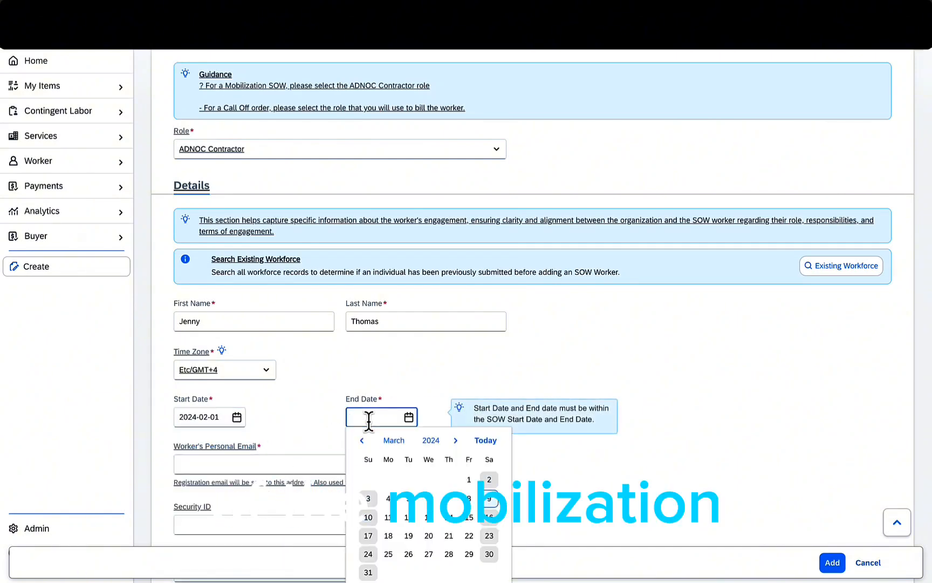
pyautogui.click(456, 441)
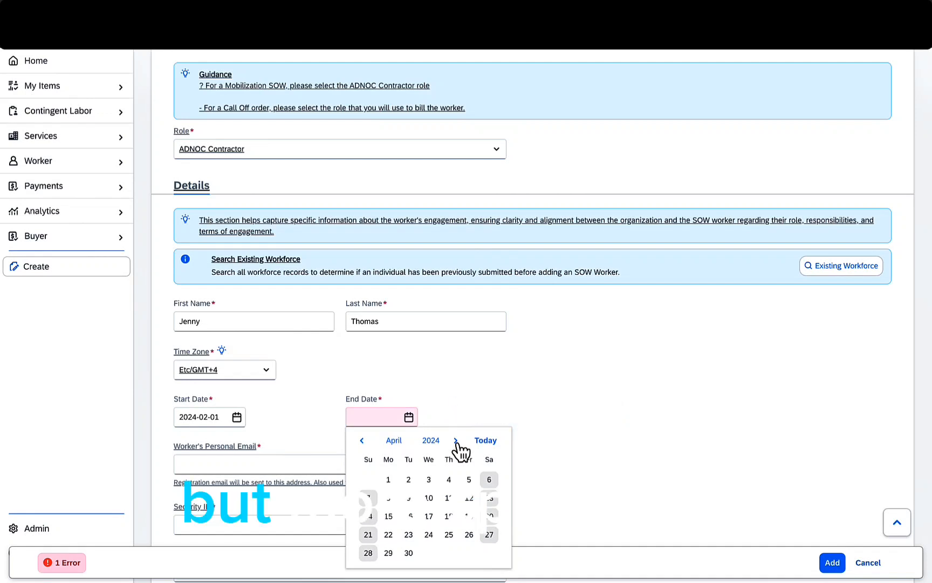
pyautogui.click(457, 441)
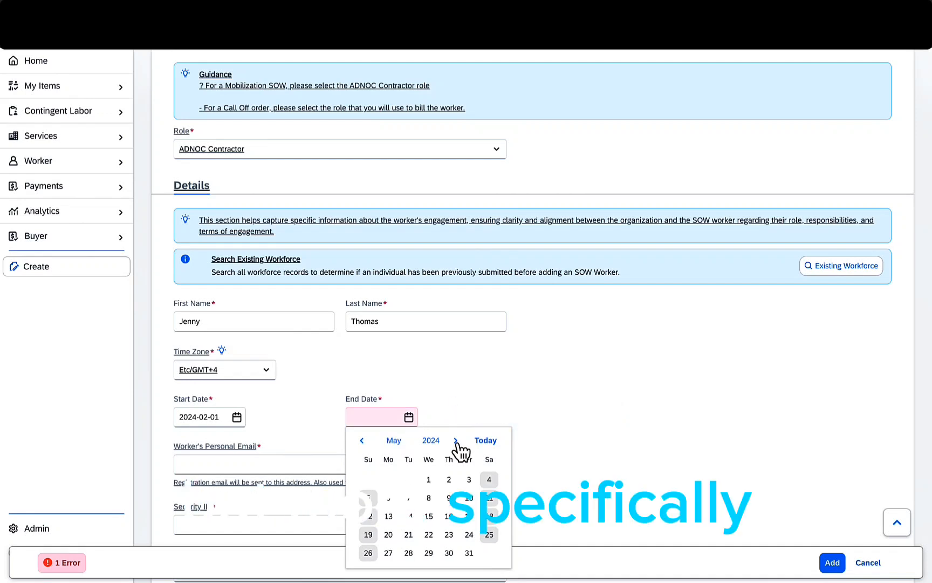
pyautogui.click(470, 557)
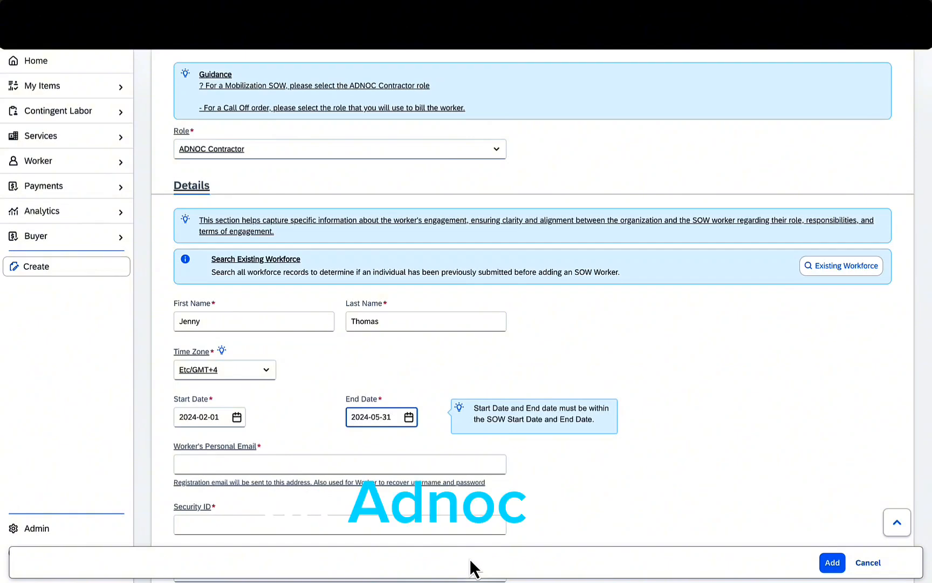
# - Enter the worker's personal e-mail address in the email field
pyautogui.click(318, 463)
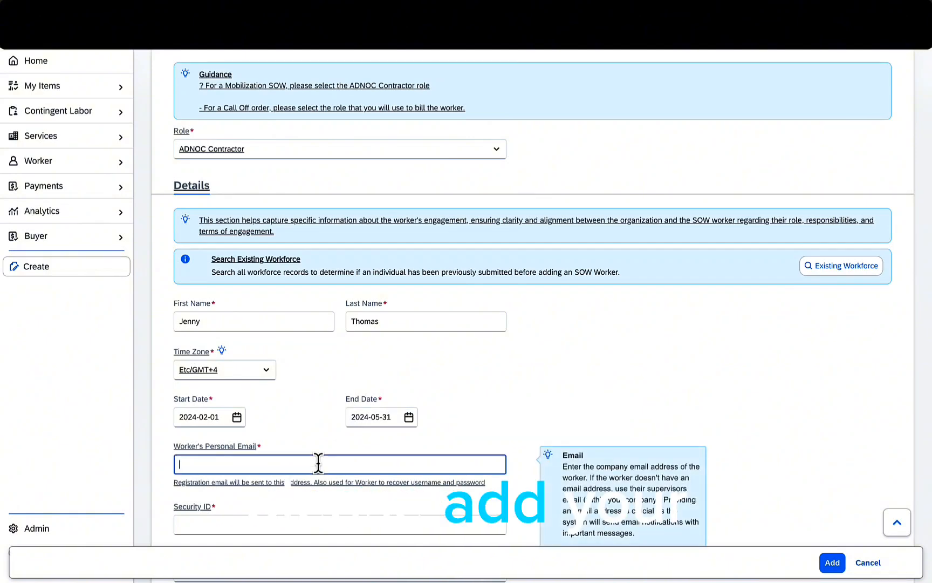
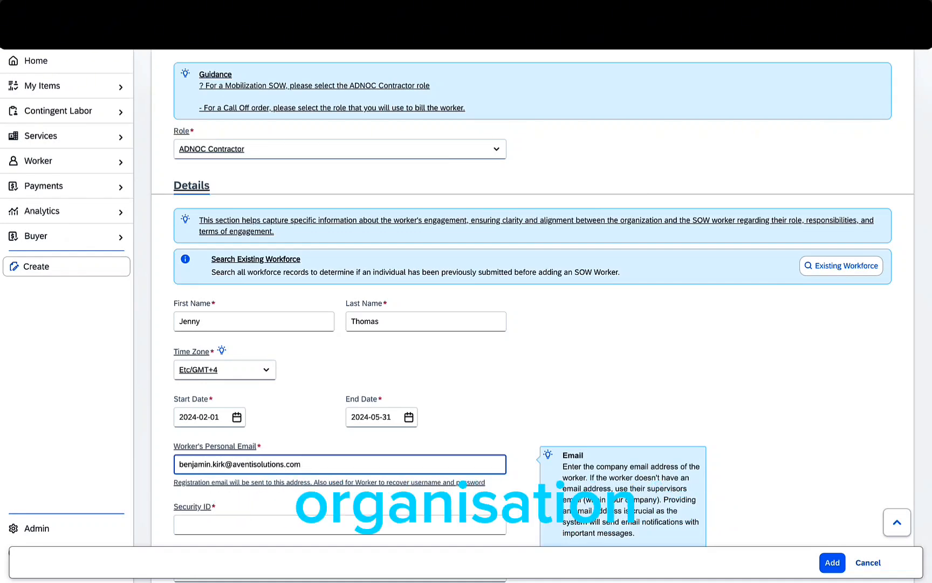
pyautogui.scroll(-3, 316, 433)
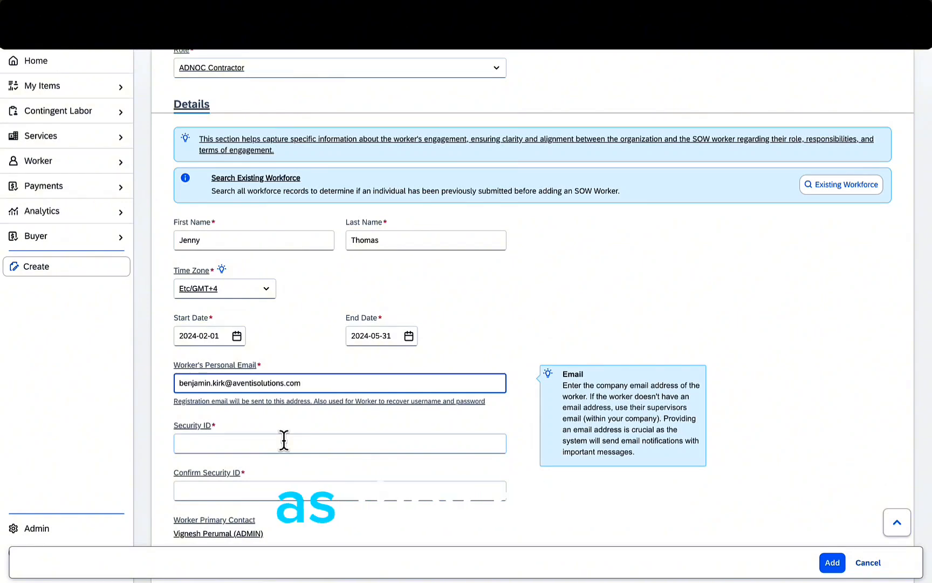
# - Enter the worker's 15-digit Security ID and repeat it in Confirm Security ID
pyautogui.click(284, 441)
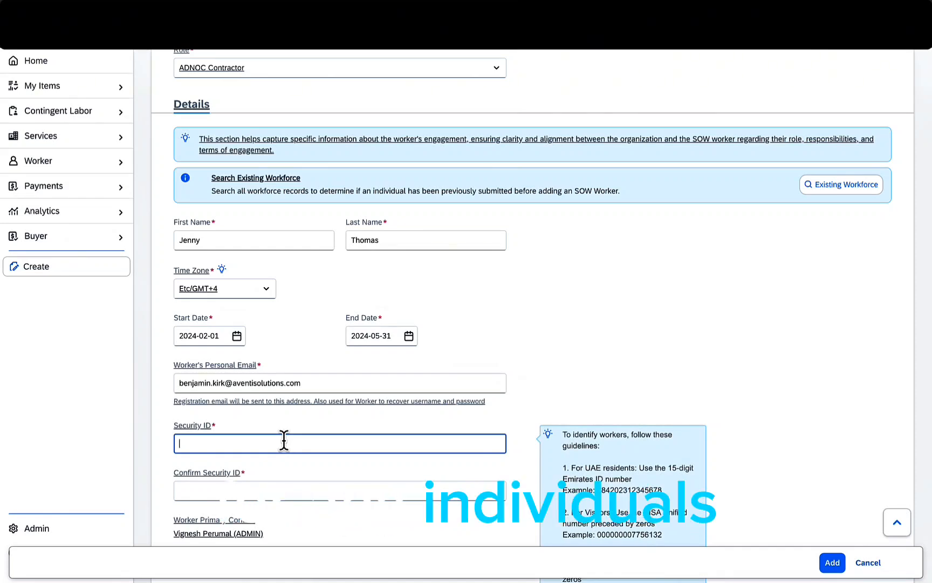
pyautogui.scroll(-2, 284, 442)
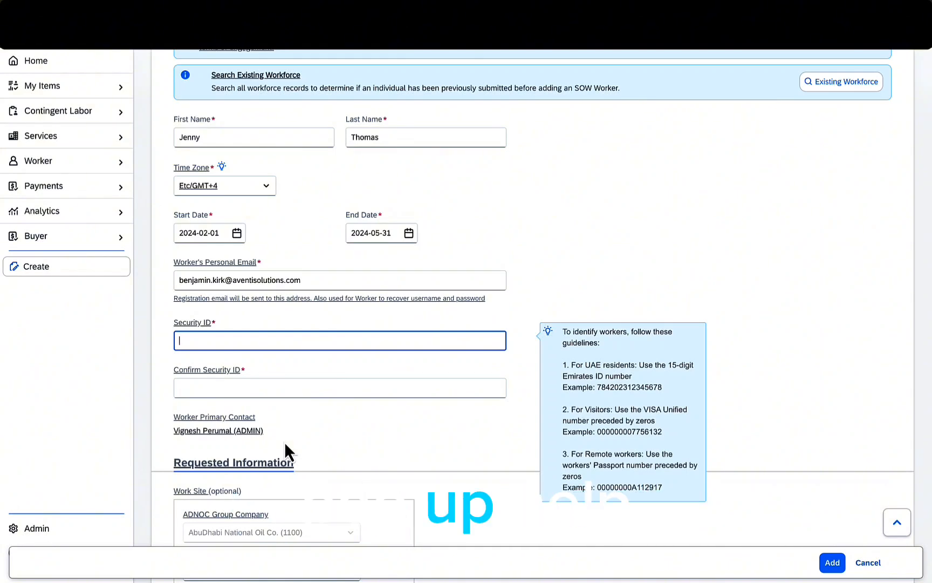
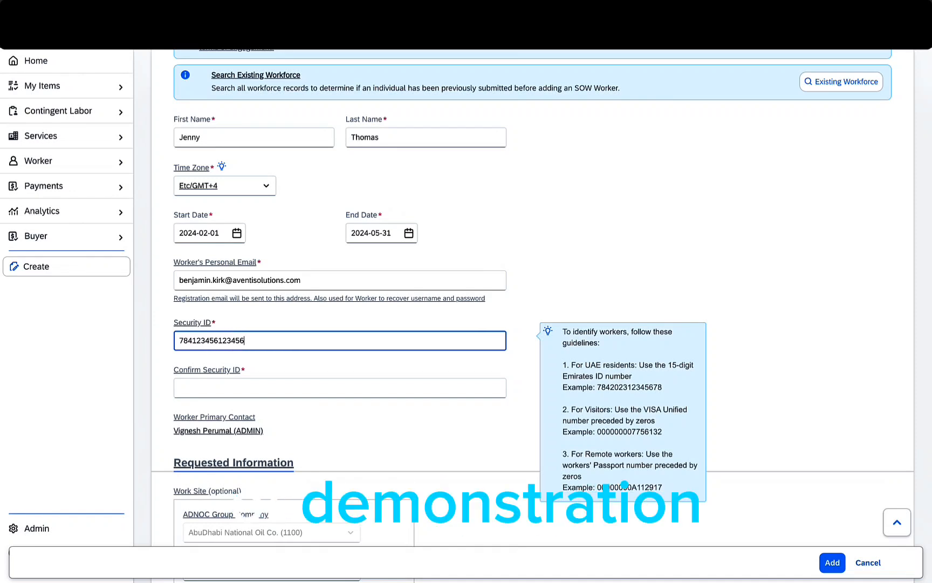
pyautogui.moveTo(246, 340); pyautogui.dragTo(124, 343)
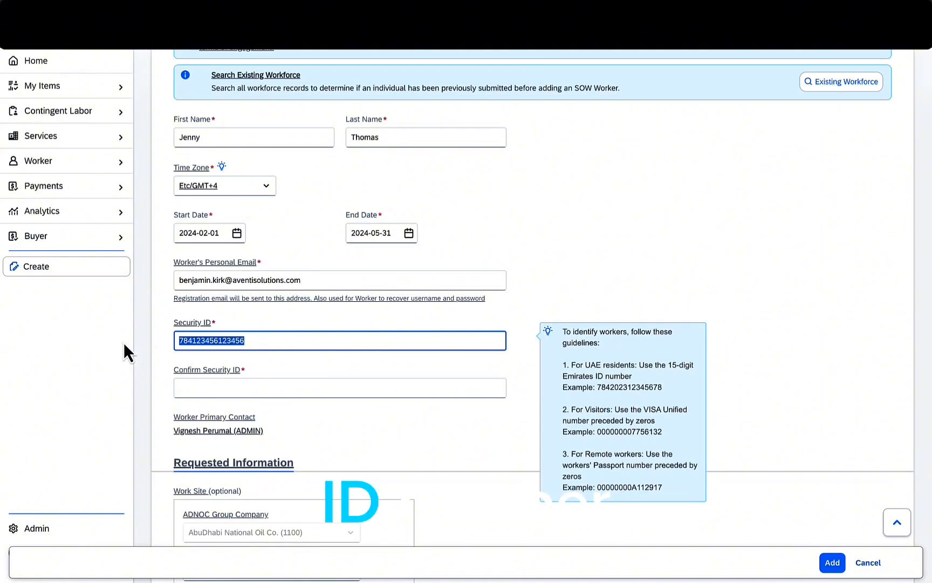
pyautogui.click(189, 388)
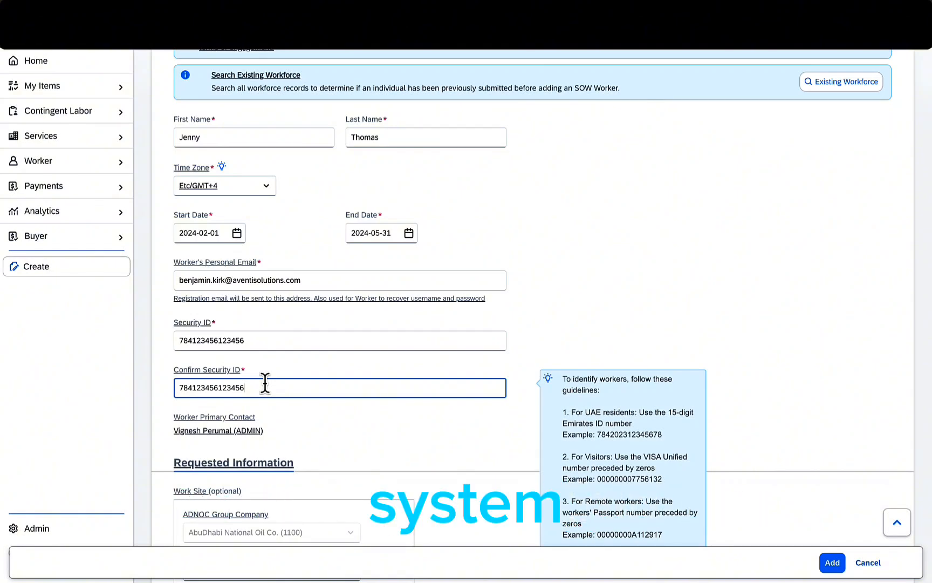
pyautogui.scroll(-2, 265, 384)
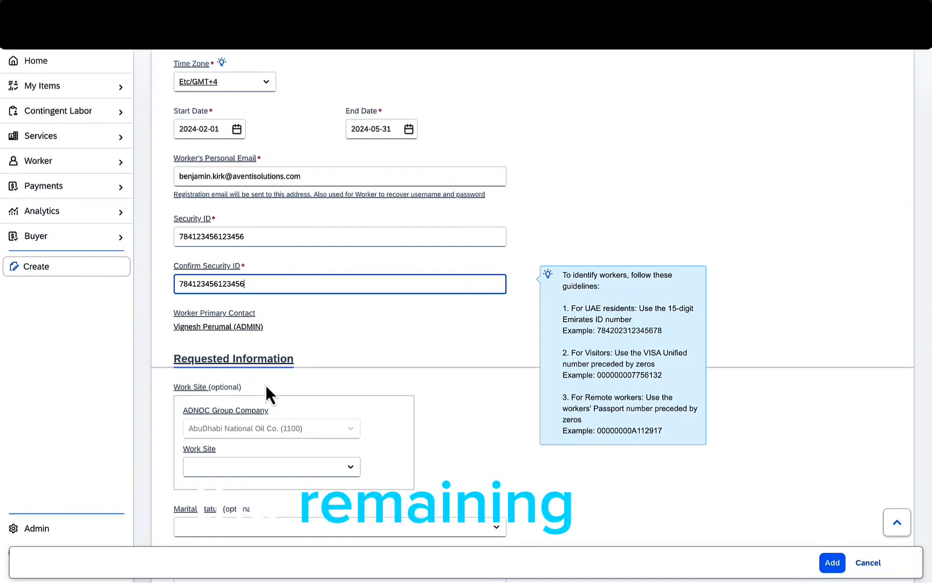
# - Set work site Abu Dhabi (AAUH), marital status Single and blood group AB-
pyautogui.scroll(-2, 265, 384)
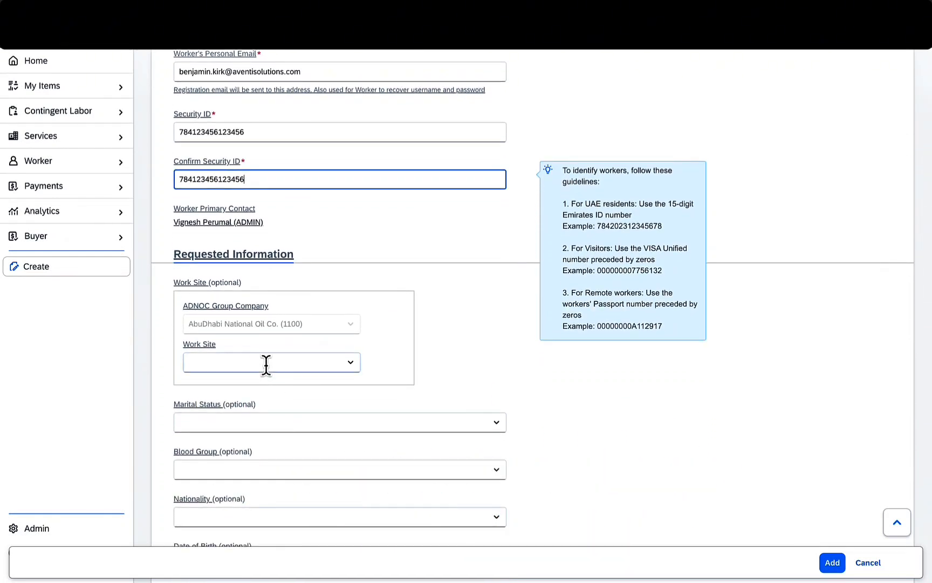
pyautogui.click(266, 362)
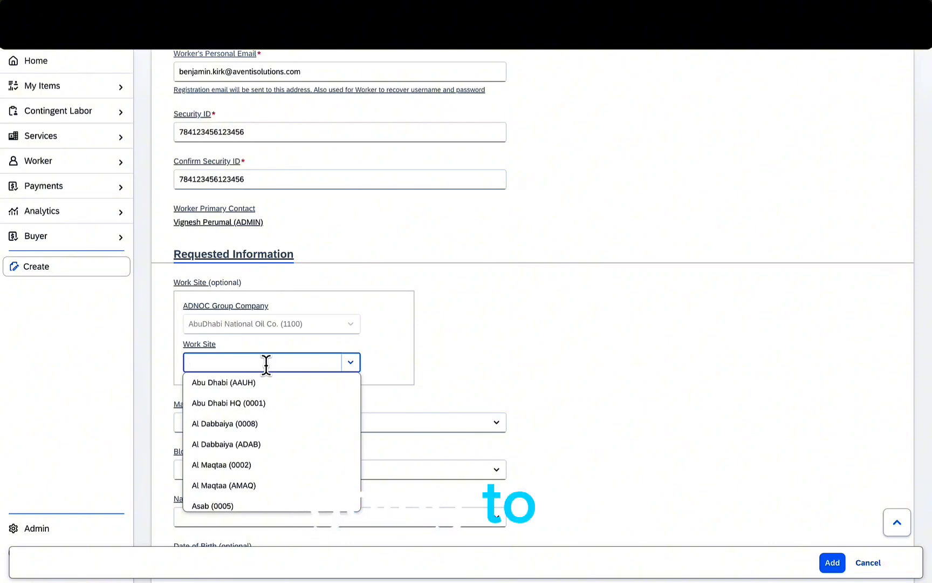
pyautogui.click(264, 386)
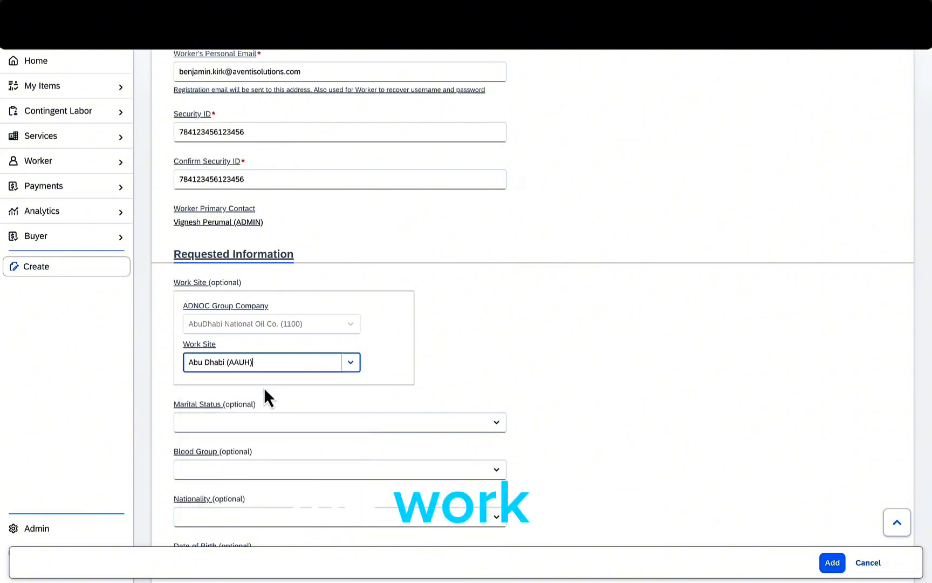
pyautogui.scroll(-2, 278, 418)
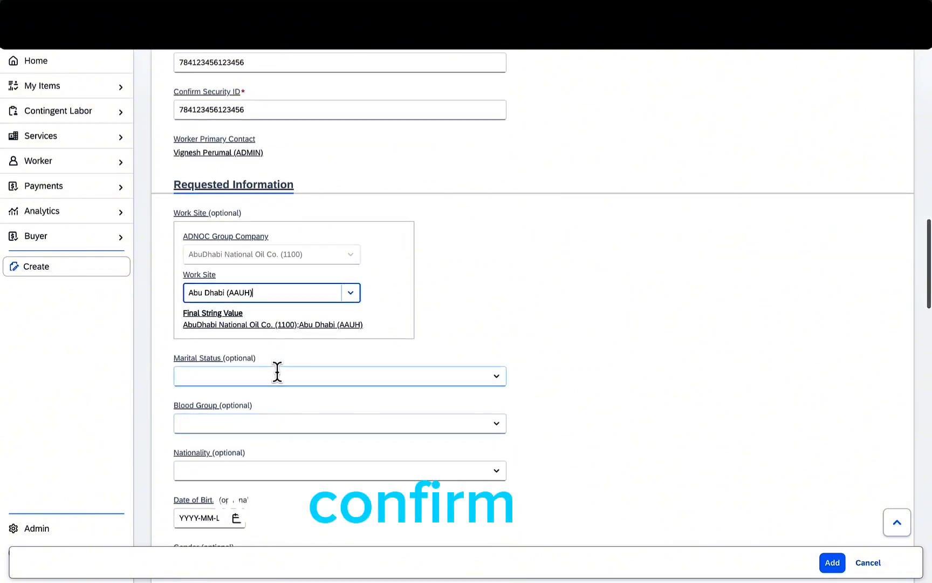
pyautogui.click(277, 376)
pyautogui.click(265, 436)
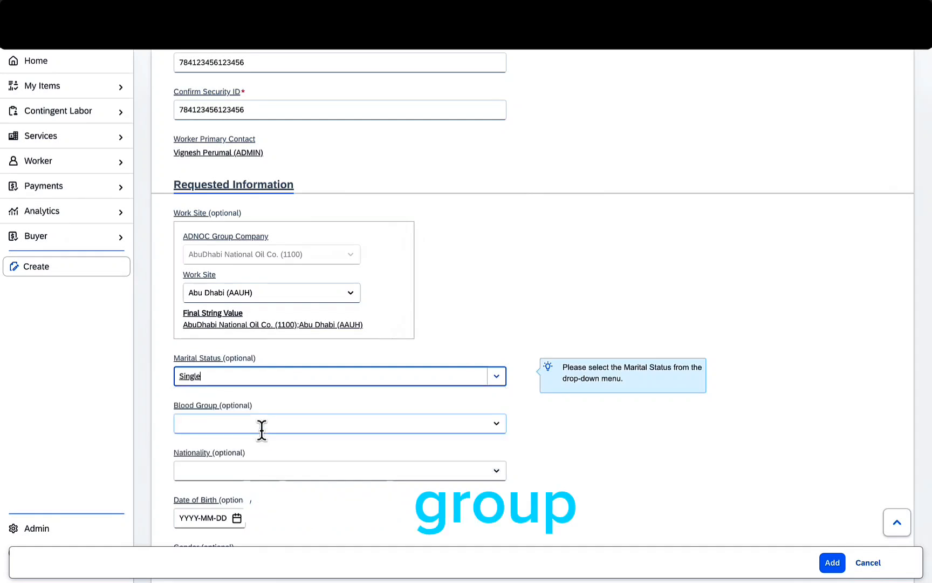
pyautogui.click(265, 423)
pyautogui.click(265, 490)
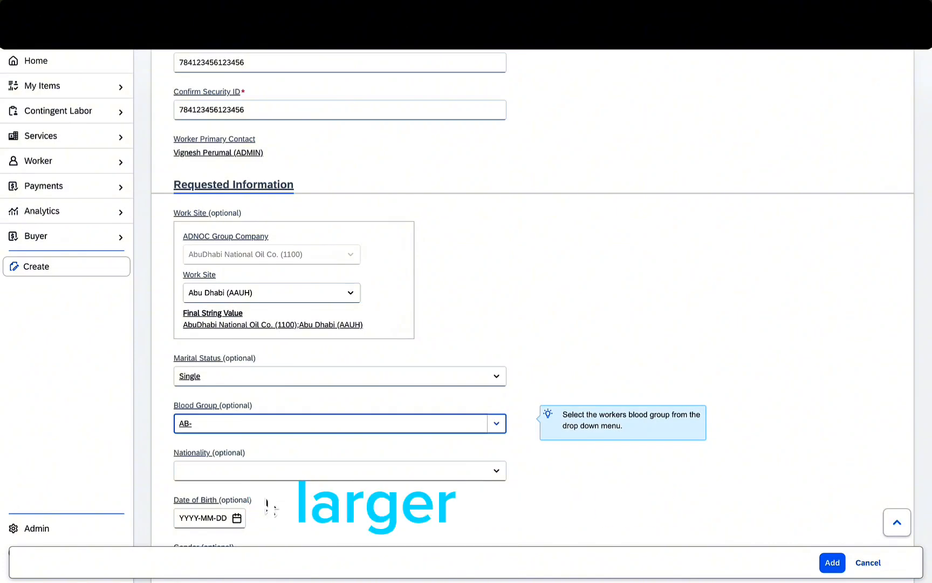
pyautogui.click(267, 475)
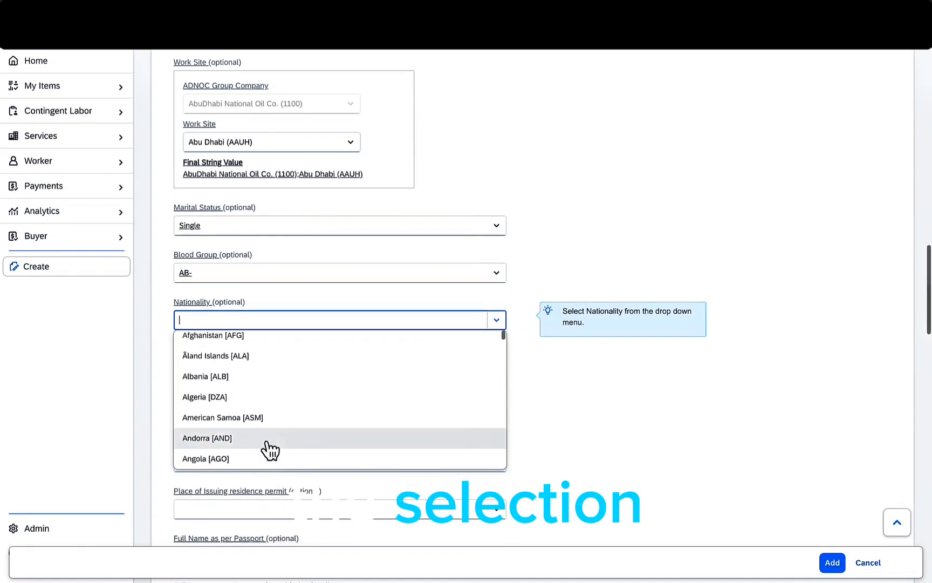
# - Set the worker's nationality to United Kingdom
pyautogui.scroll(-2, 270, 447)
pyautogui.scroll(1, 272, 443)
pyautogui.write('u')
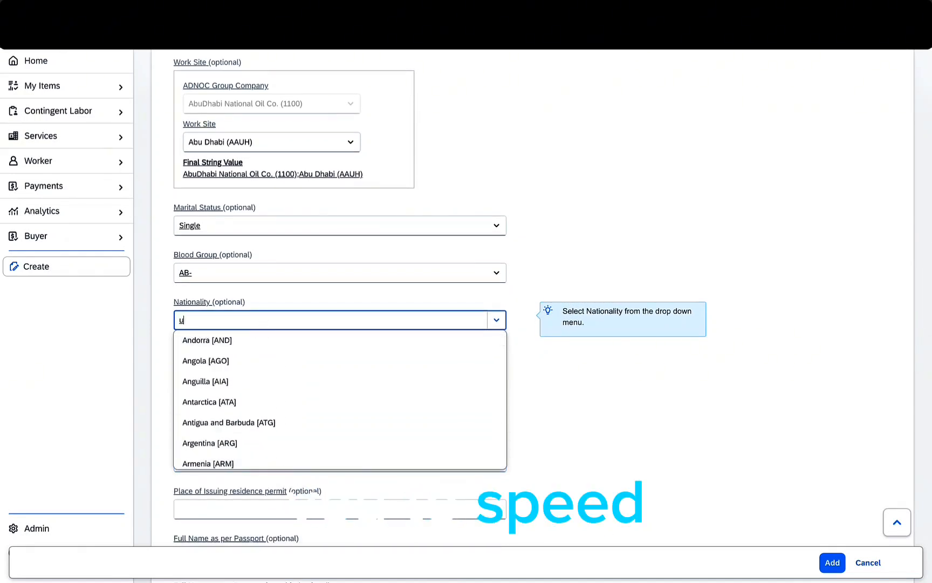
pyautogui.write('nite')
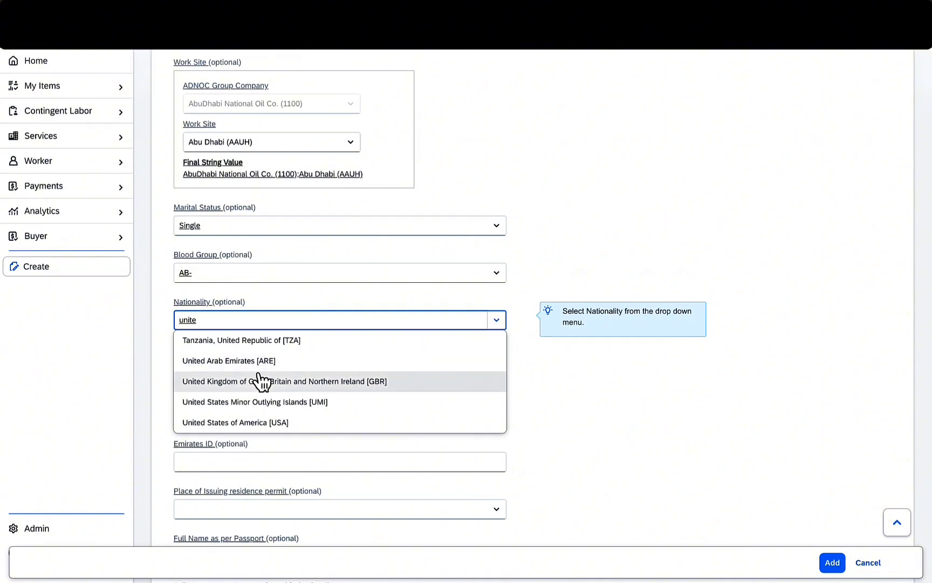
pyautogui.click(261, 381)
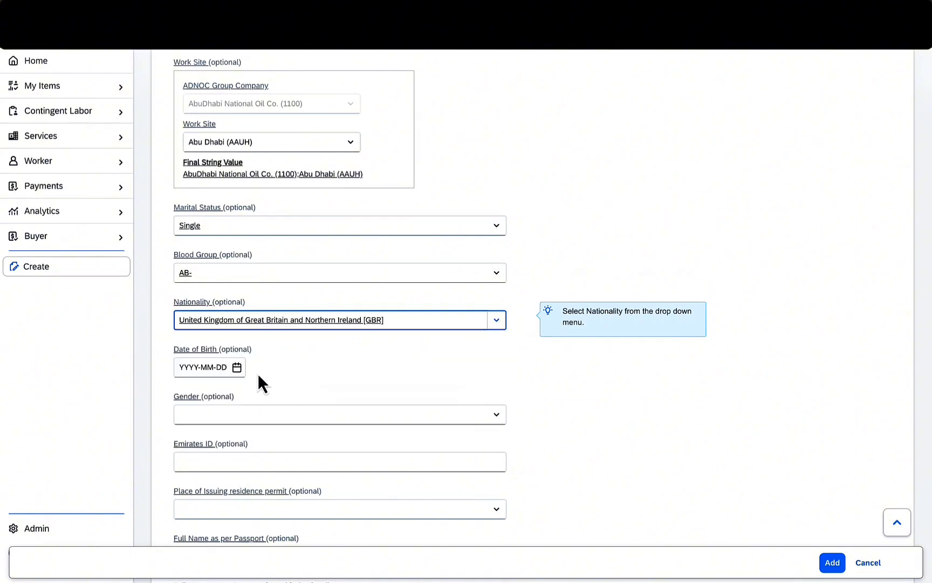
# - Set gender to Female, enter the Emirates ID number, and choose Abu Dhabi as permit issuing emirate
pyautogui.scroll(-1, 246, 345)
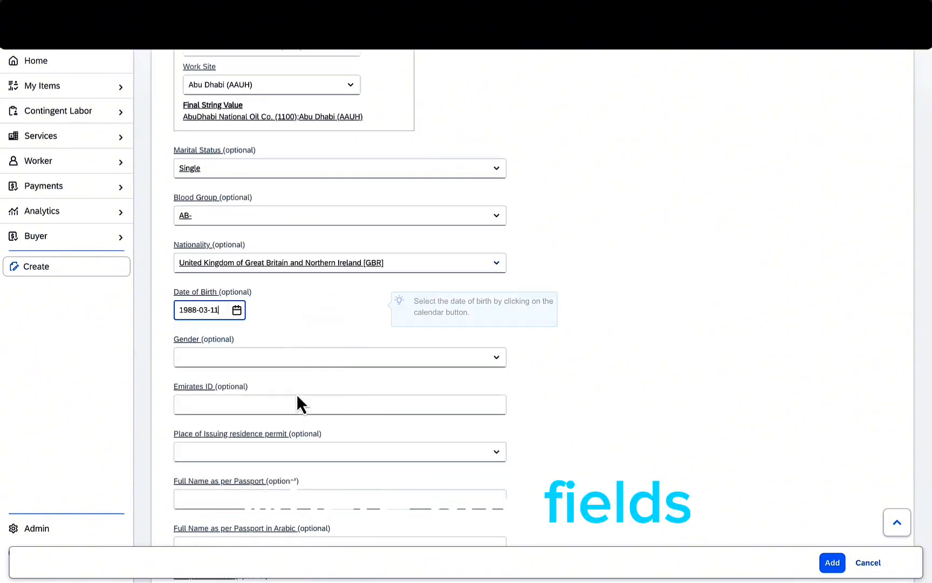
pyautogui.click(282, 356)
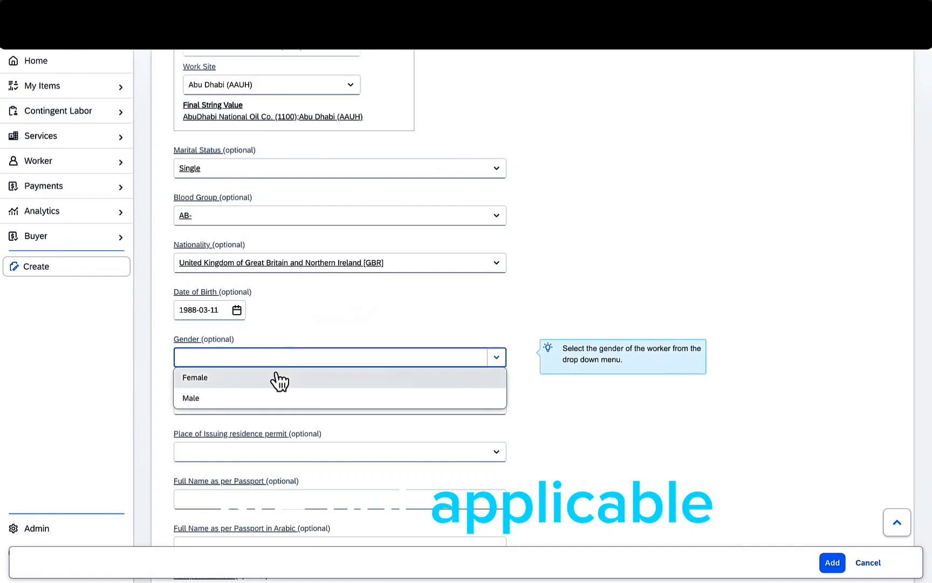
pyautogui.click(276, 378)
pyautogui.click(275, 402)
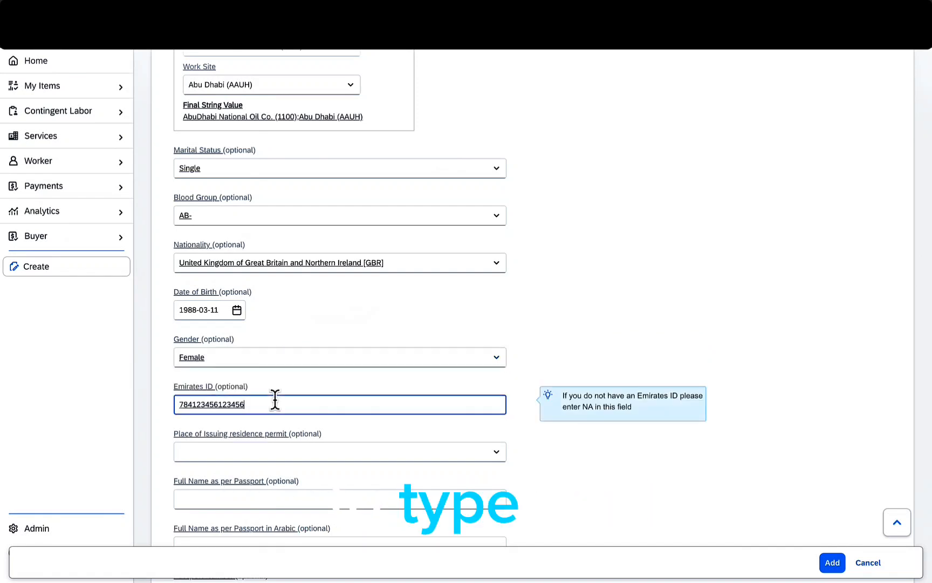
pyautogui.scroll(-2, 337, 372)
pyautogui.click(341, 330)
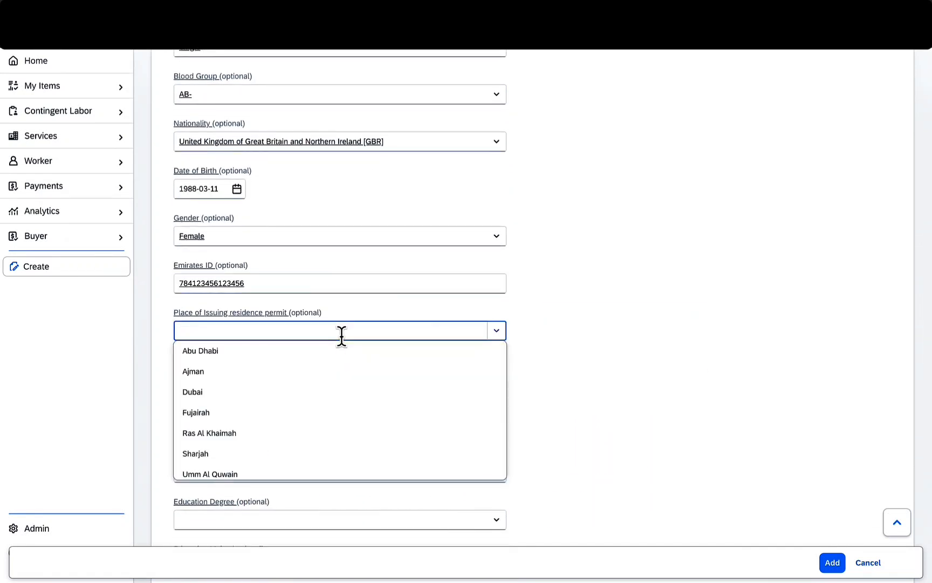
pyautogui.click(338, 351)
# - Enter the worker's full passport name in English and Arabic, plus the passport number
pyautogui.click(337, 377)
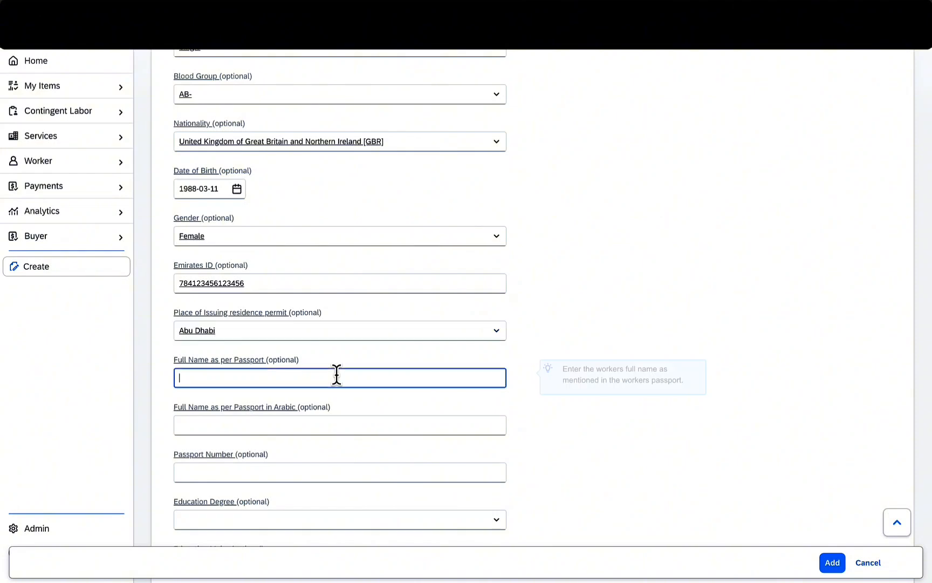
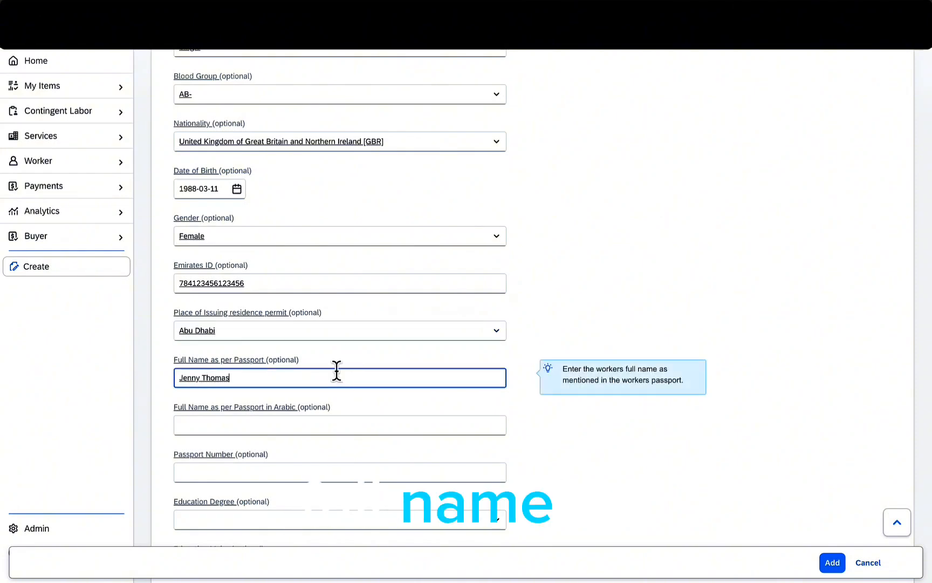
pyautogui.moveTo(239, 376); pyautogui.dragTo(156, 380)
pyautogui.click(208, 416)
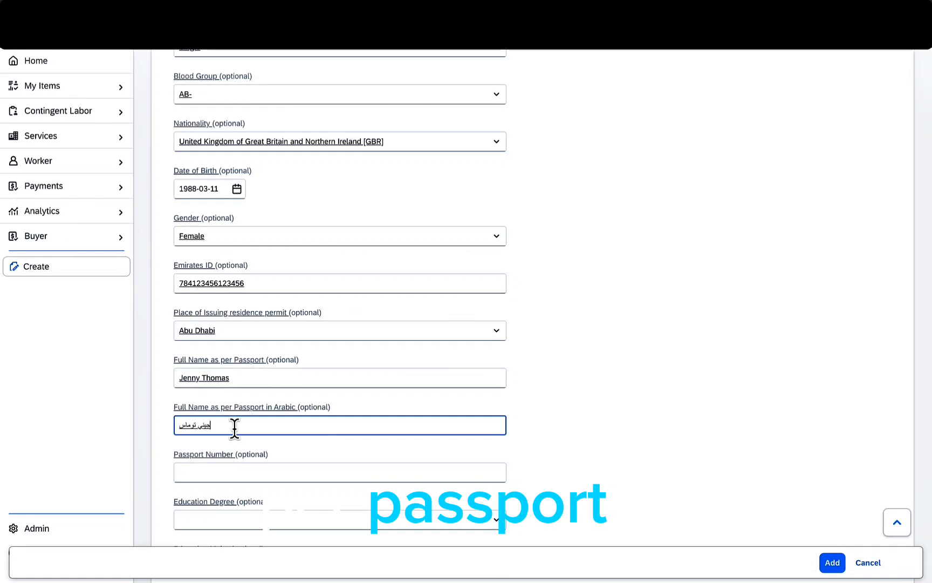
pyautogui.click(281, 470)
pyautogui.write('3')
# - Choose Diploma degree, Admin. Support major, Christian religion and job title Accountant, Assets
pyautogui.scroll(-2, 281, 410)
pyautogui.click(281, 406)
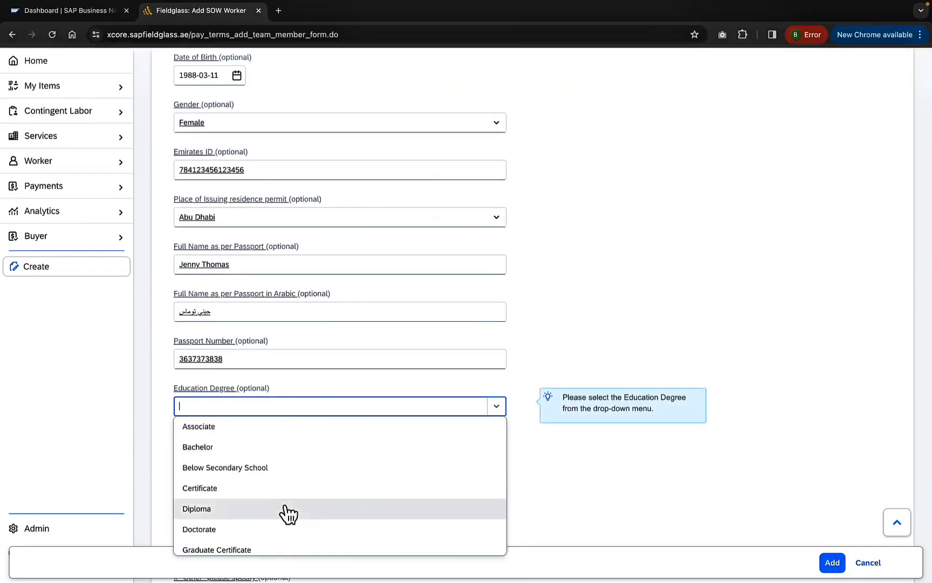
pyautogui.click(285, 509)
pyautogui.click(276, 453)
pyautogui.click(283, 526)
pyautogui.click(281, 500)
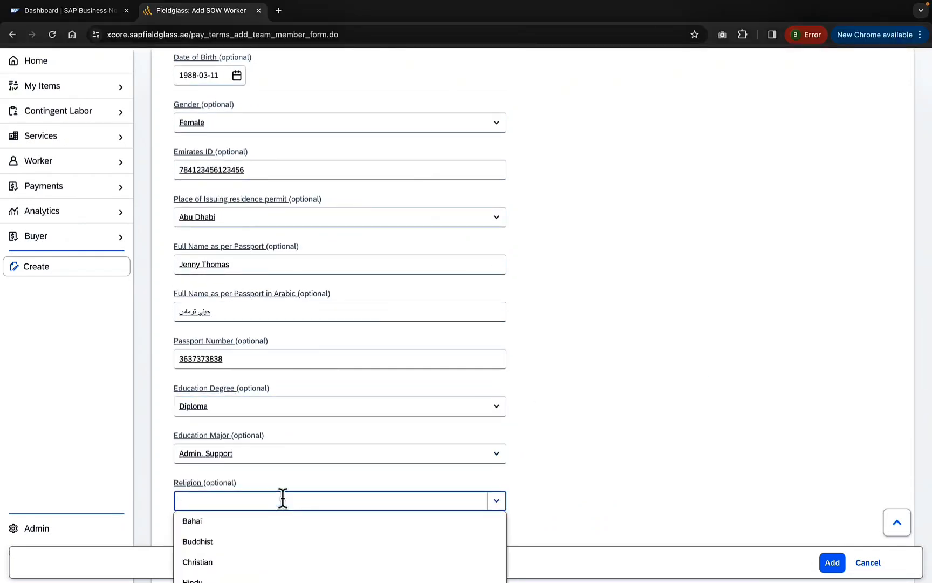
pyautogui.scroll(-2, 281, 501)
pyautogui.click(283, 448)
pyautogui.click(280, 429)
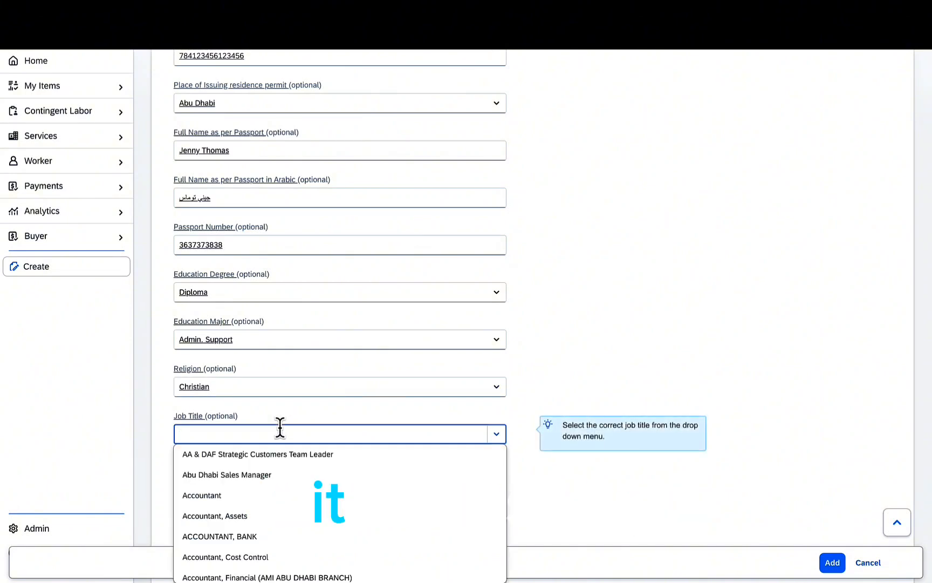
pyautogui.click(255, 516)
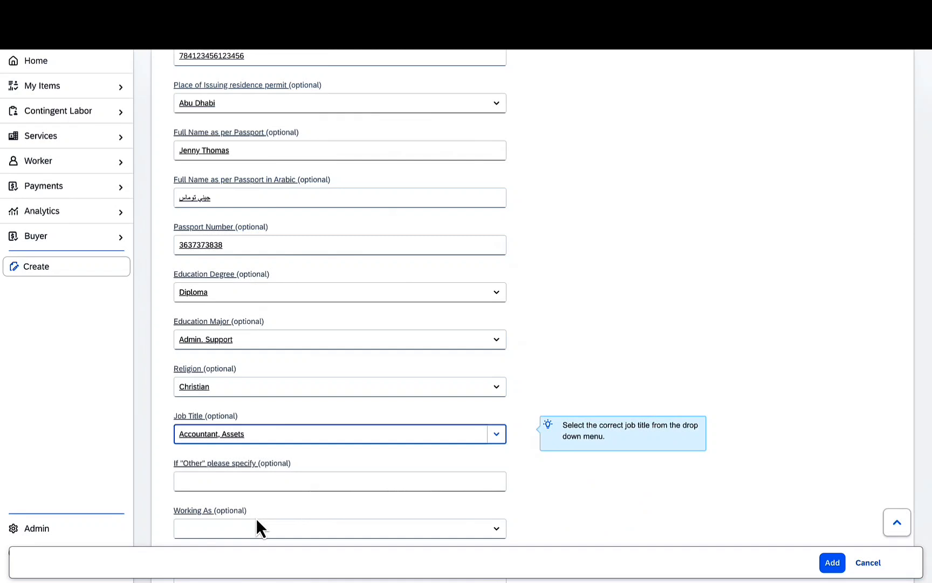
# - Set Working As to Physical at HQ Buildings and Job Type to Timesheet
pyautogui.scroll(-3, 269, 492)
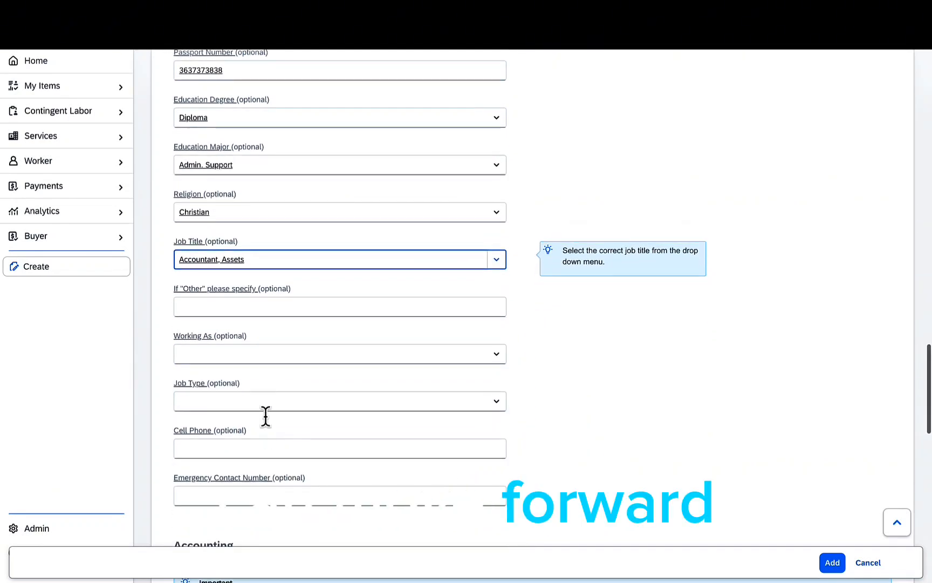
pyautogui.click(267, 351)
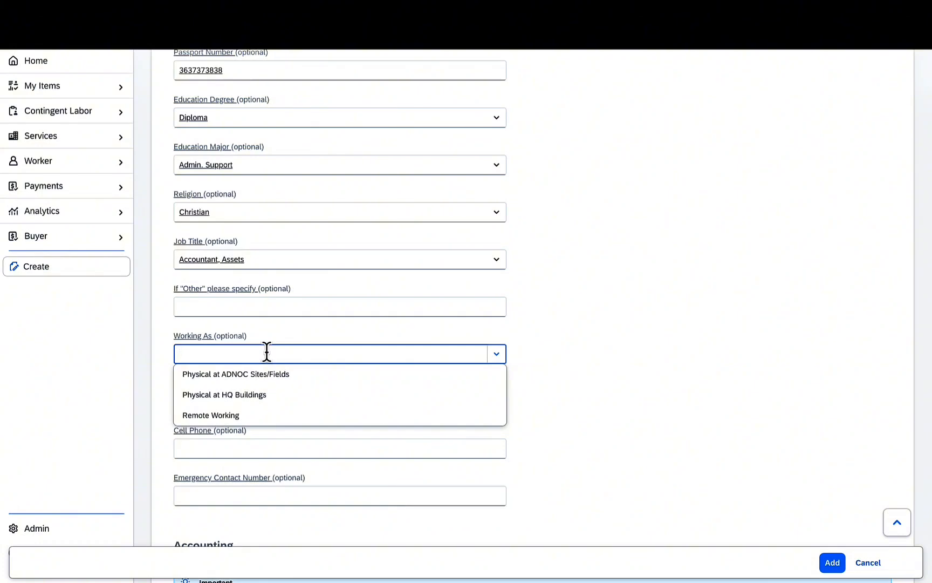
pyautogui.click(264, 395)
pyautogui.click(265, 395)
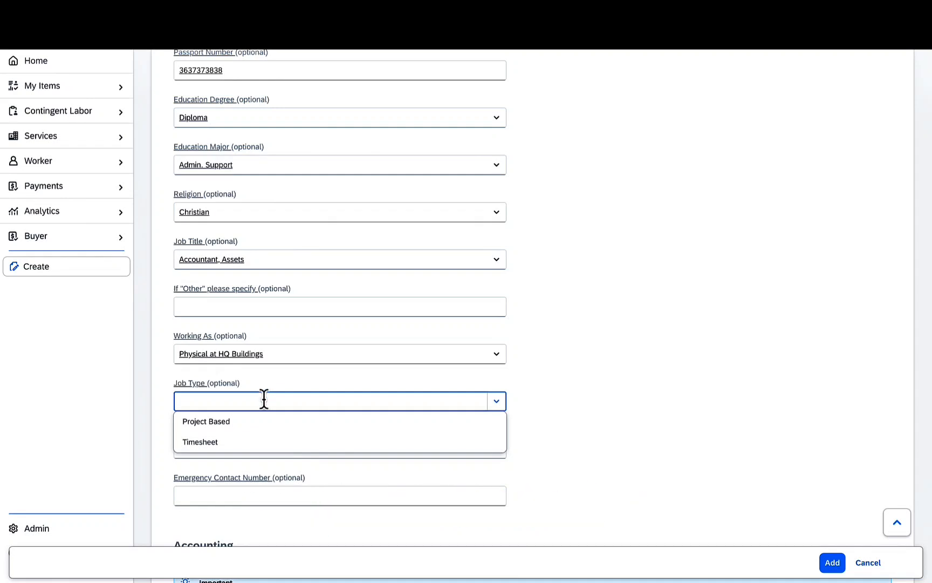
pyautogui.click(258, 443)
# - Enter the worker's cell phone number and emergency contact number
pyautogui.click(254, 447)
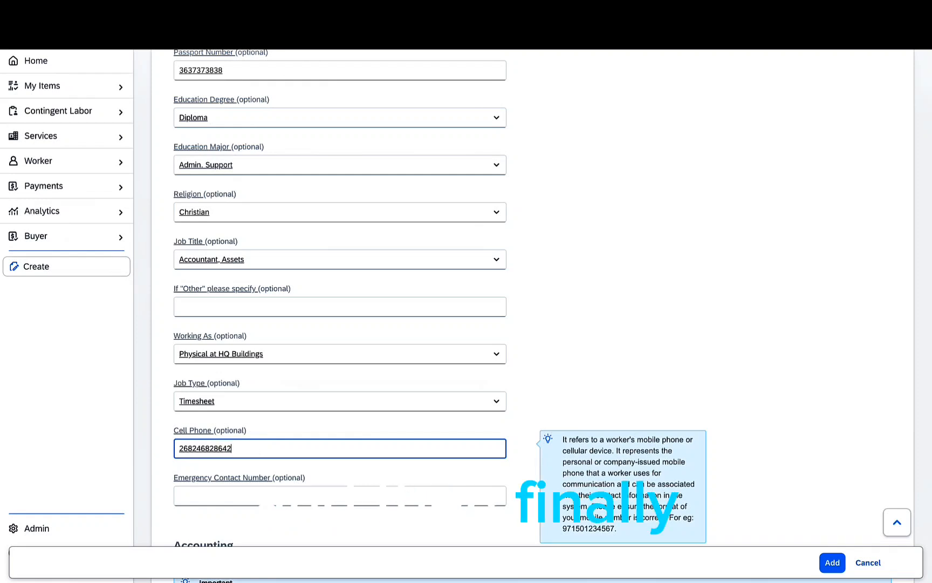
pyautogui.click(258, 494)
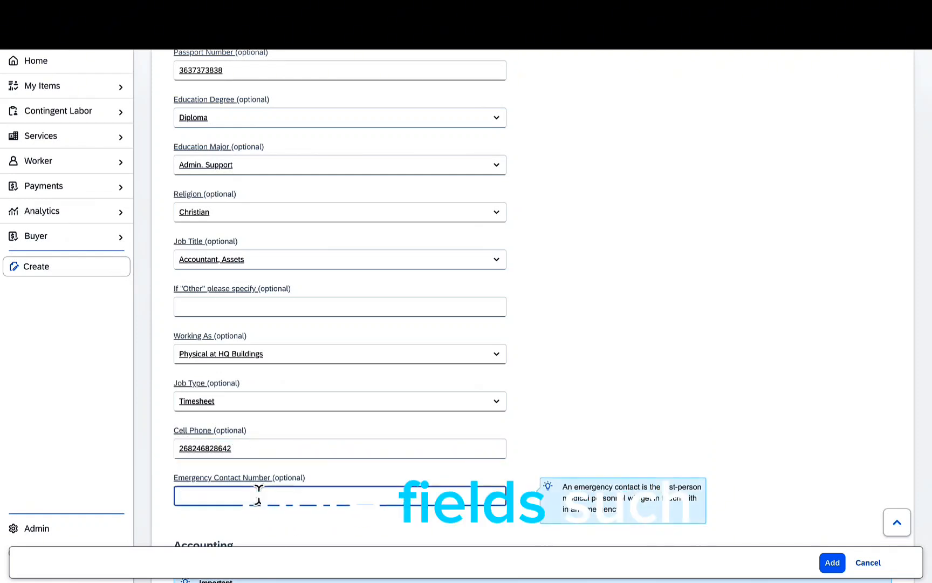
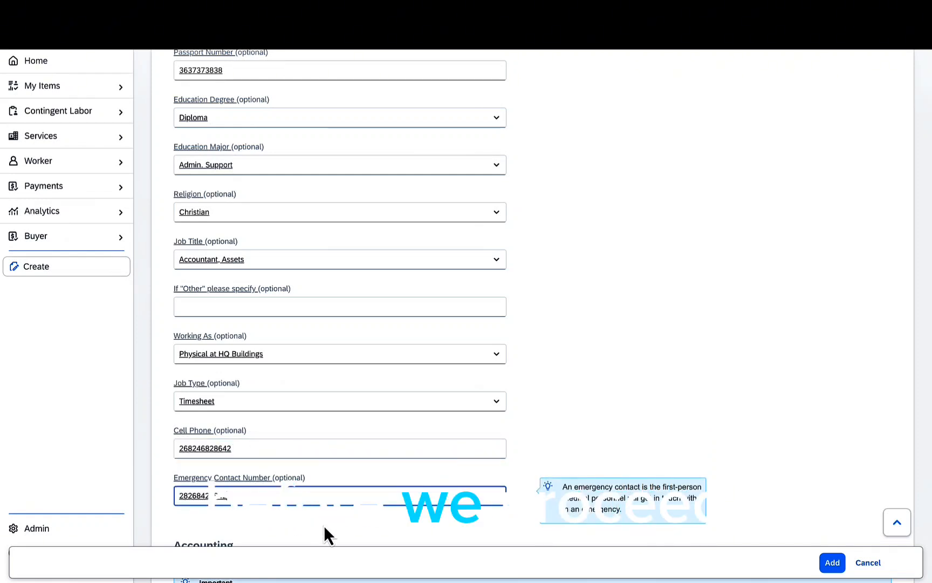
pyautogui.click(323, 525)
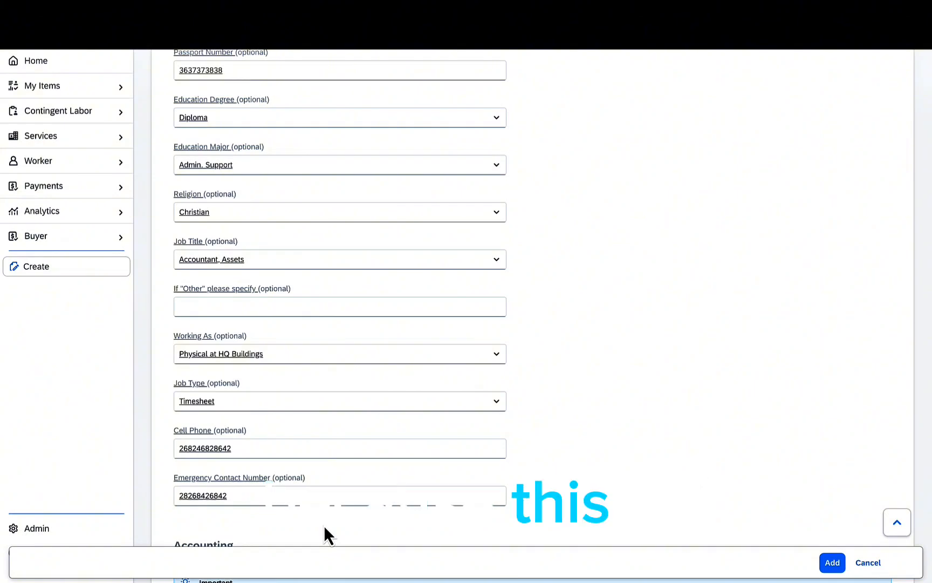
# - Scroll down through the completed worker form to reach the Add button at the bottom
pyautogui.scroll(-10, 323, 525)
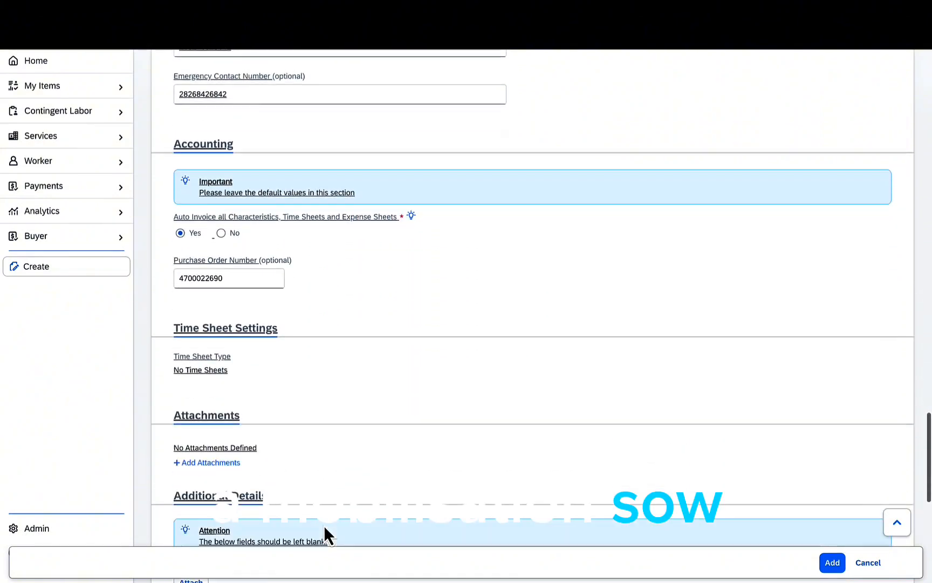
pyautogui.scroll(-4, 323, 525)
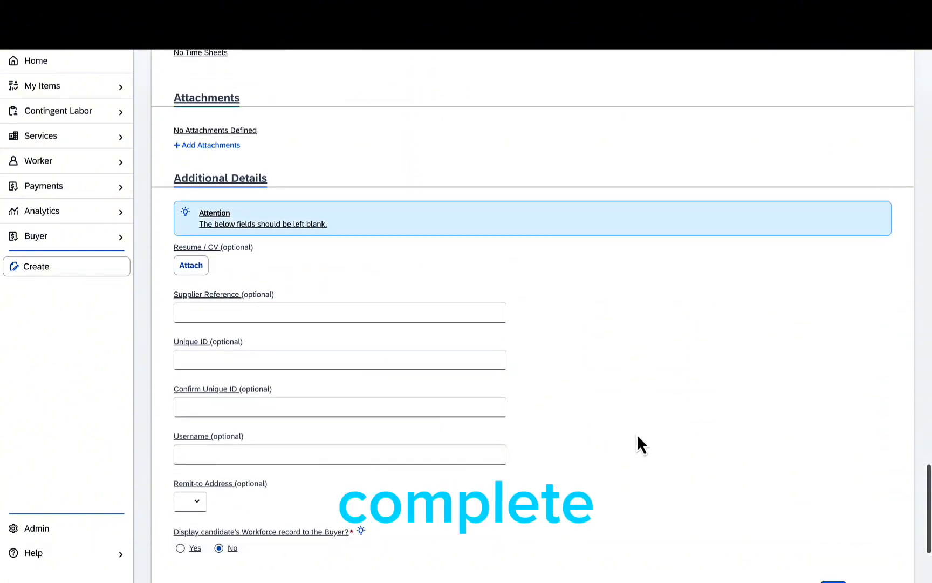
pyautogui.scroll(3, 658, 463)
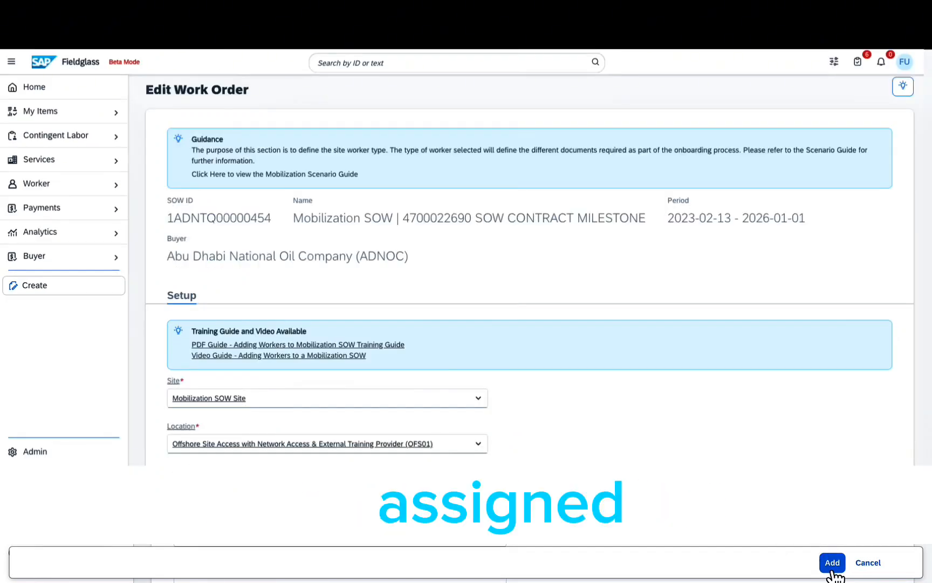
pyautogui.scroll(-1, 833, 572)
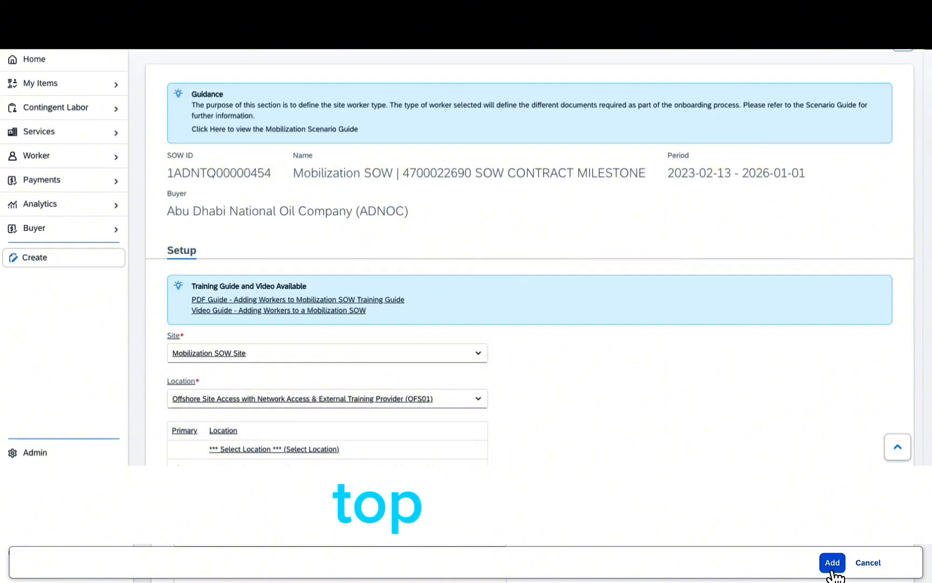
pyautogui.scroll(-1, 833, 572)
pyautogui.scroll(-4, 833, 572)
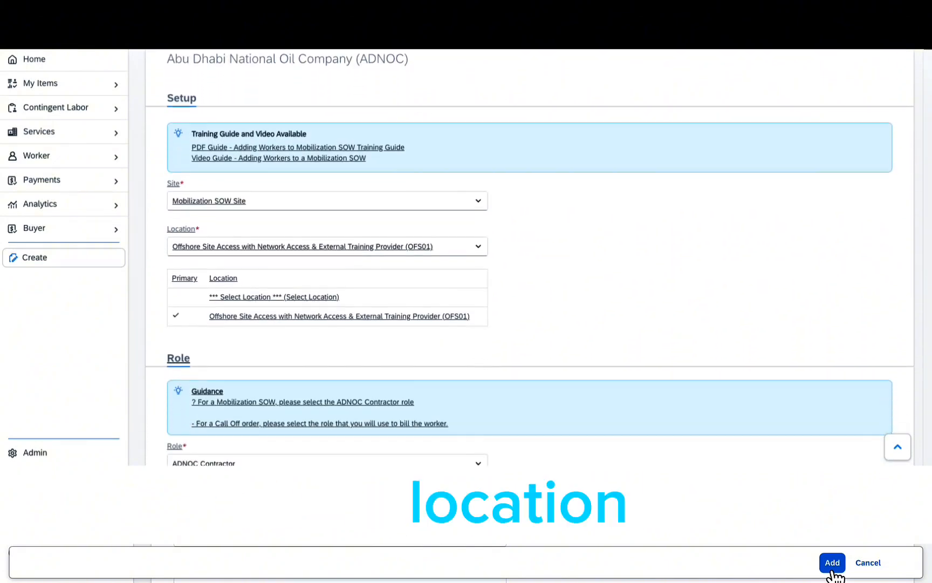
pyautogui.scroll(-5, 833, 573)
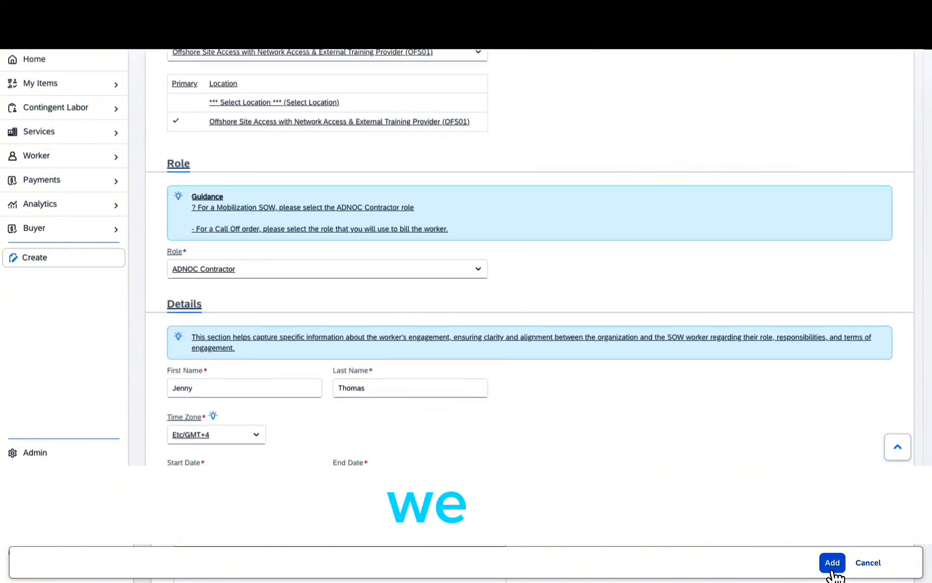
pyautogui.scroll(-5, 833, 573)
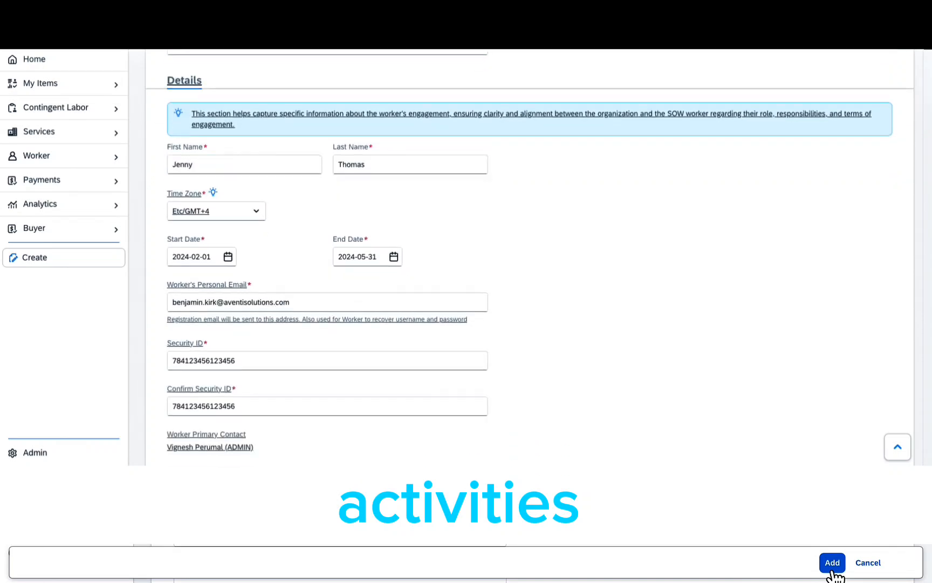
pyautogui.scroll(-5, 834, 574)
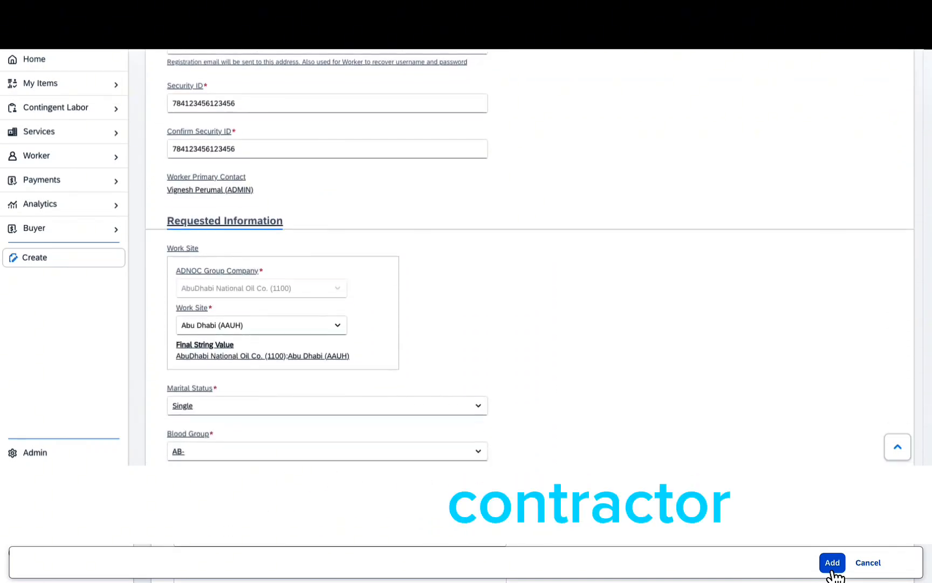
pyautogui.scroll(-5, 833, 574)
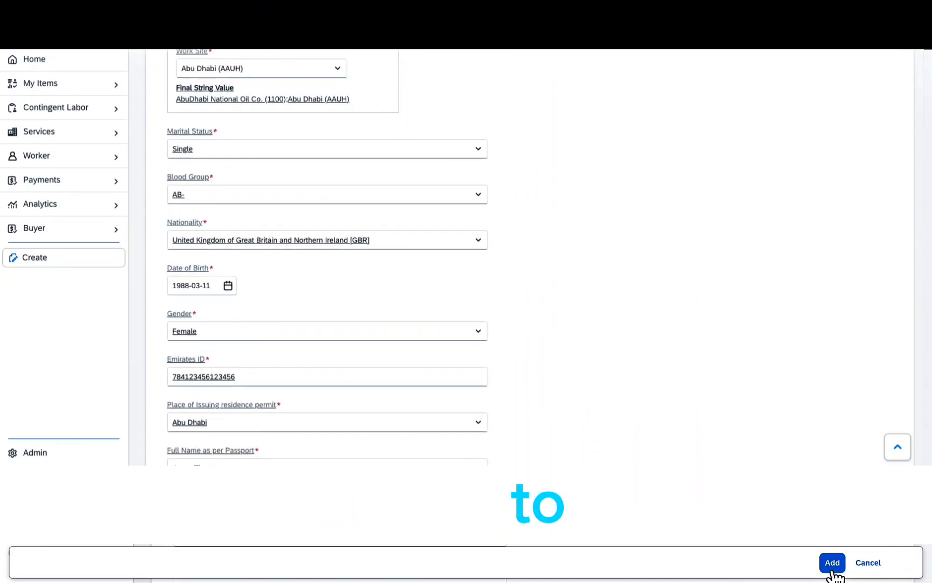
pyautogui.scroll(-7, 833, 575)
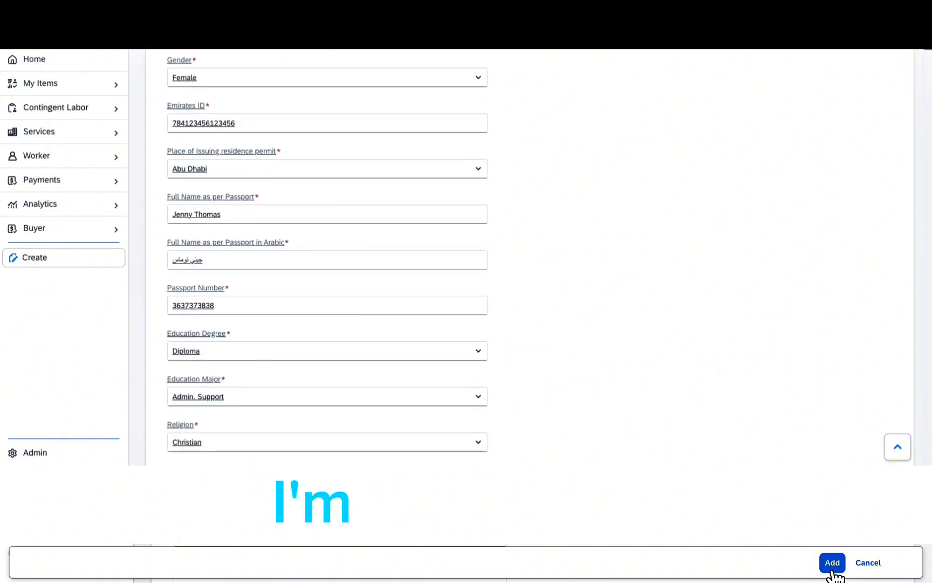
pyautogui.scroll(-5, 833, 575)
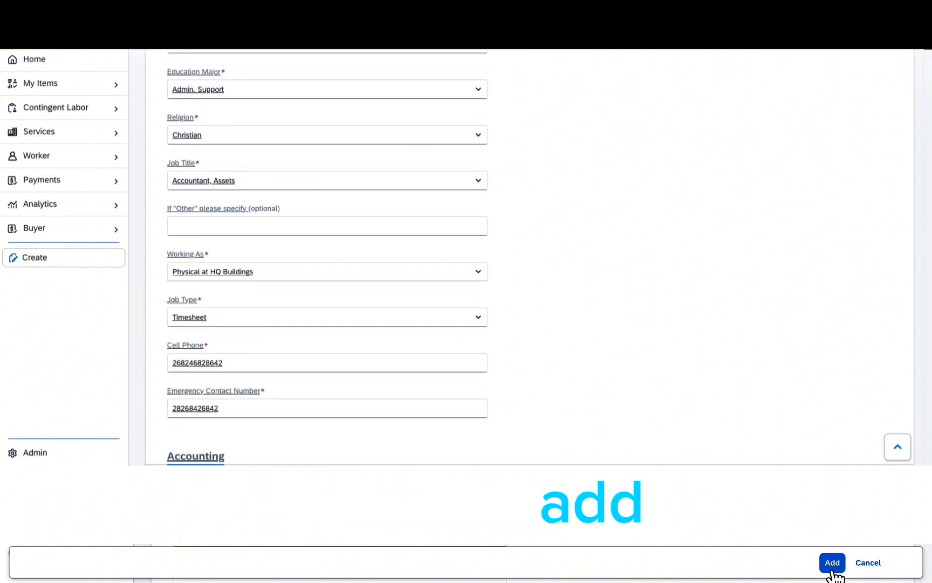
pyautogui.scroll(-5, 834, 575)
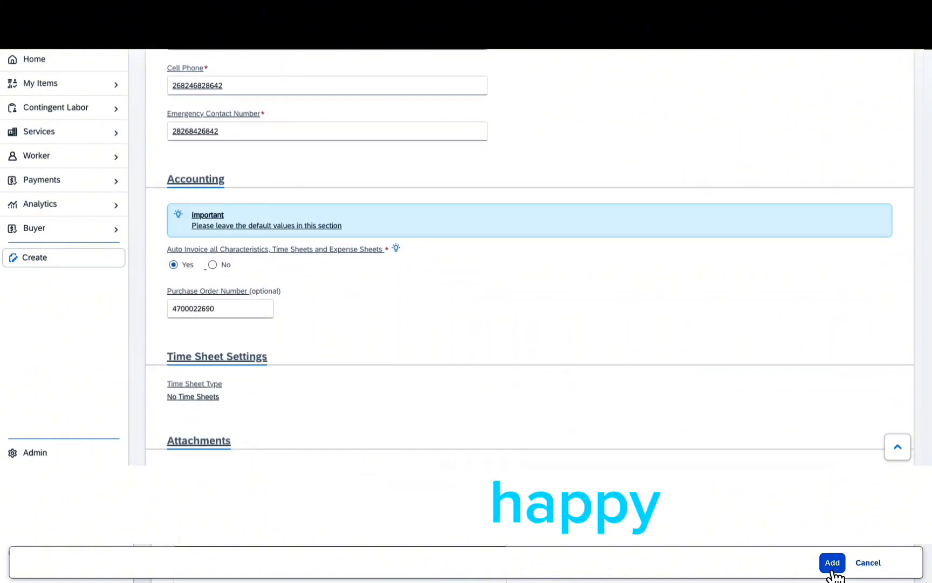
pyautogui.scroll(-4, 834, 575)
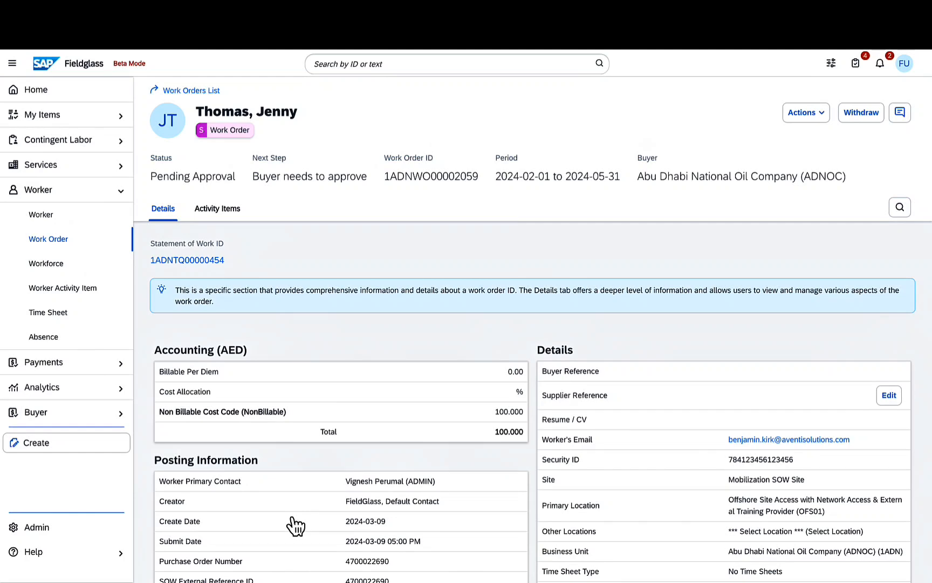
# - Show the Activity Items list and review the pending tasks, starting with Attach Worker Passport
pyautogui.click(223, 213)
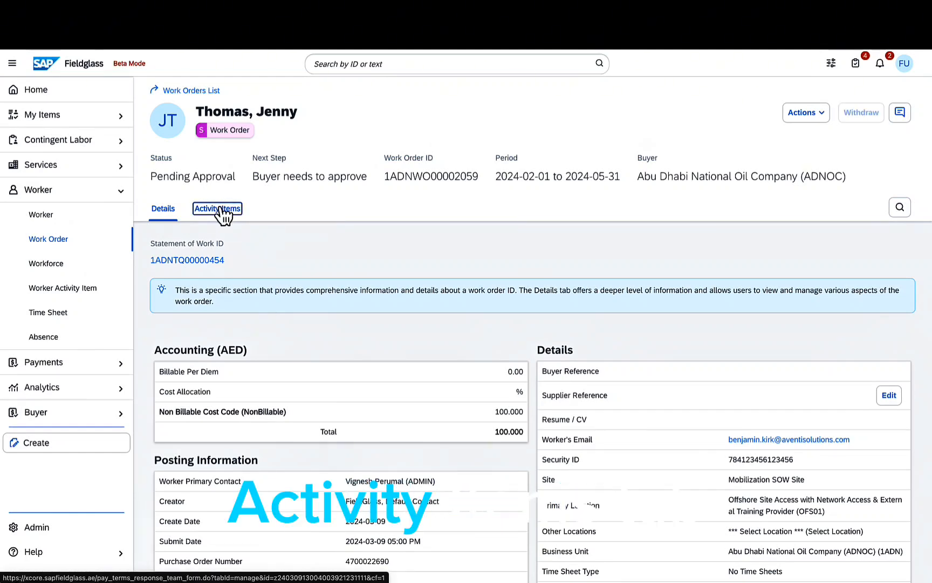
pyautogui.scroll(-1, 356, 230)
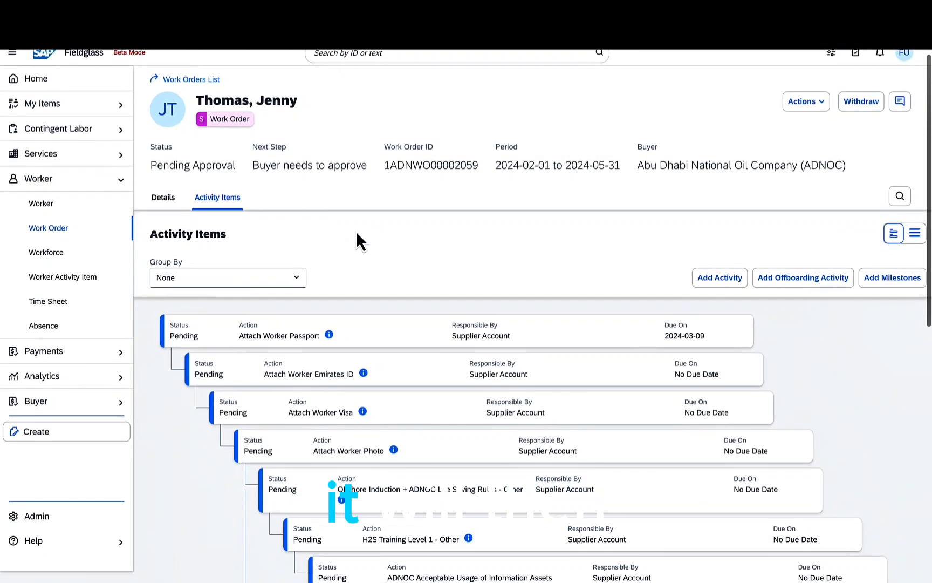
pyautogui.scroll(-3, 356, 232)
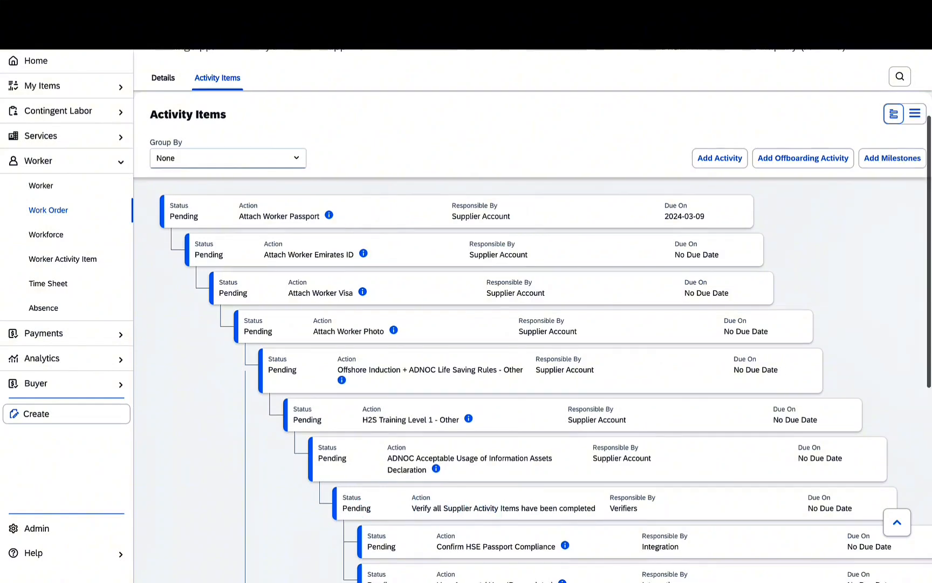
pyautogui.scroll(-5, 533, 345)
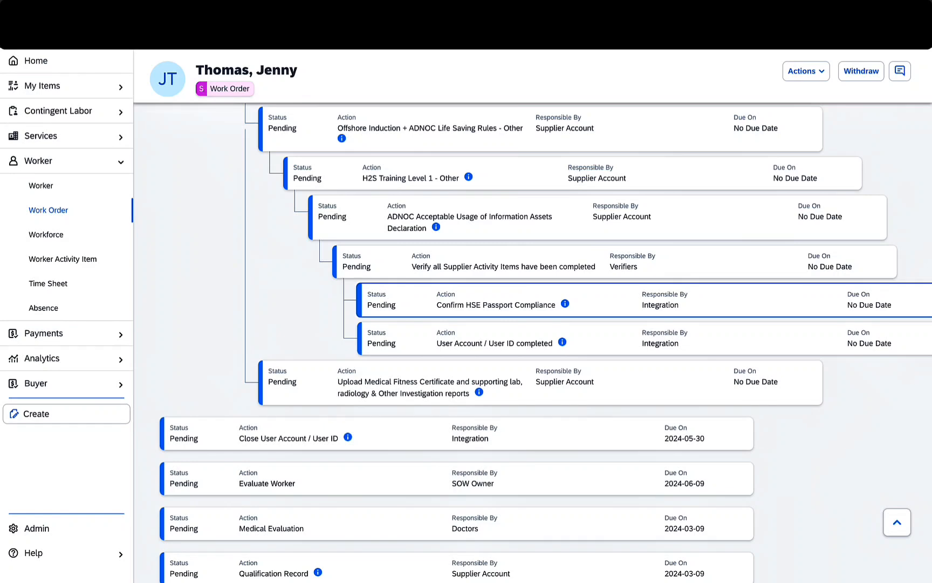
pyautogui.scroll(7, 539, 311)
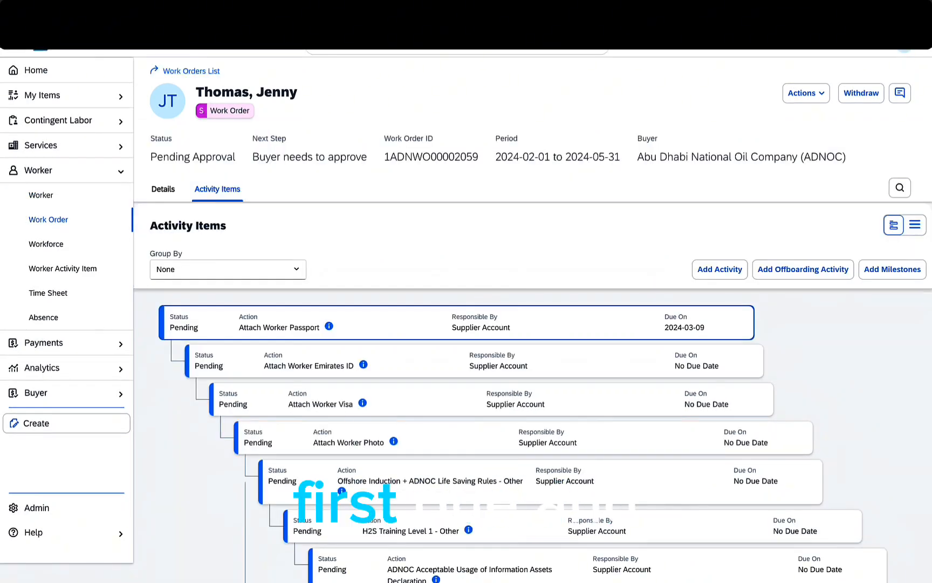
# - Upload Contractor Onboarding Document.docx to Attach Worker Passport and bring up its Mark as Complete form
pyautogui.click(456, 322)
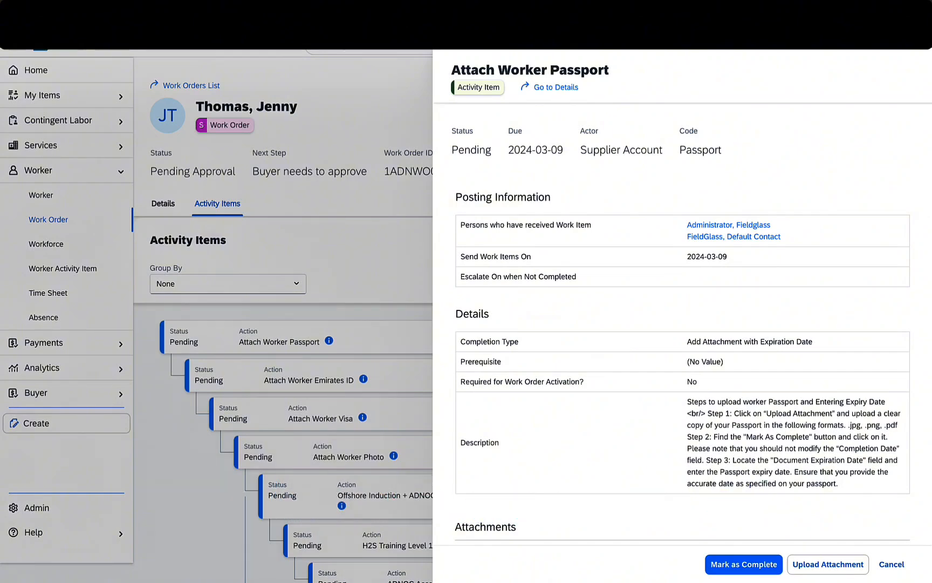
pyautogui.scroll(-1, 683, 324)
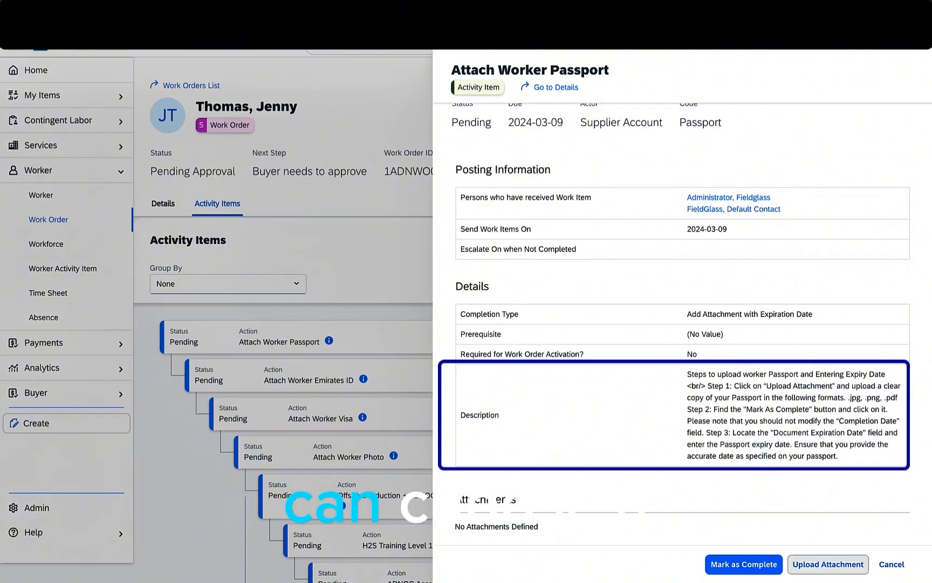
pyautogui.click(828, 564)
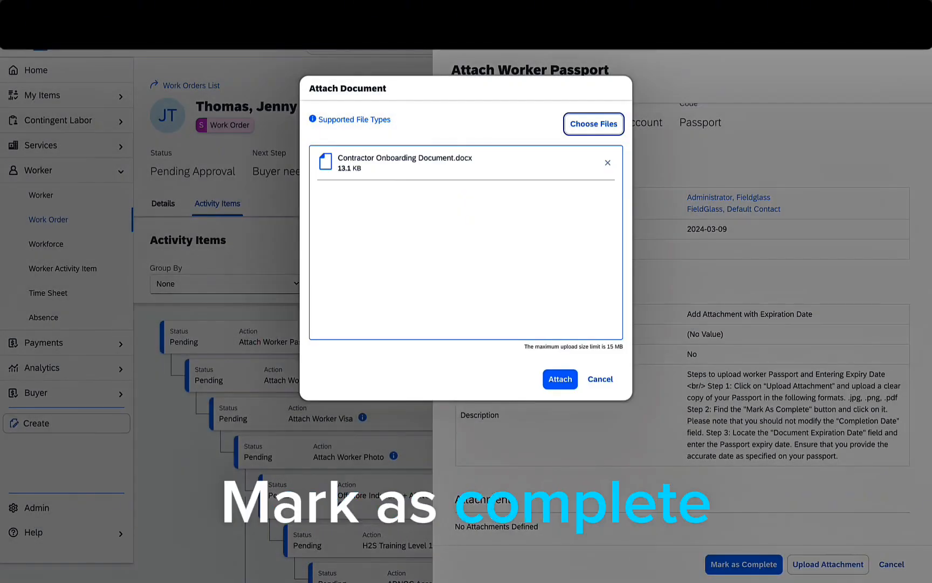
pyautogui.click(560, 379)
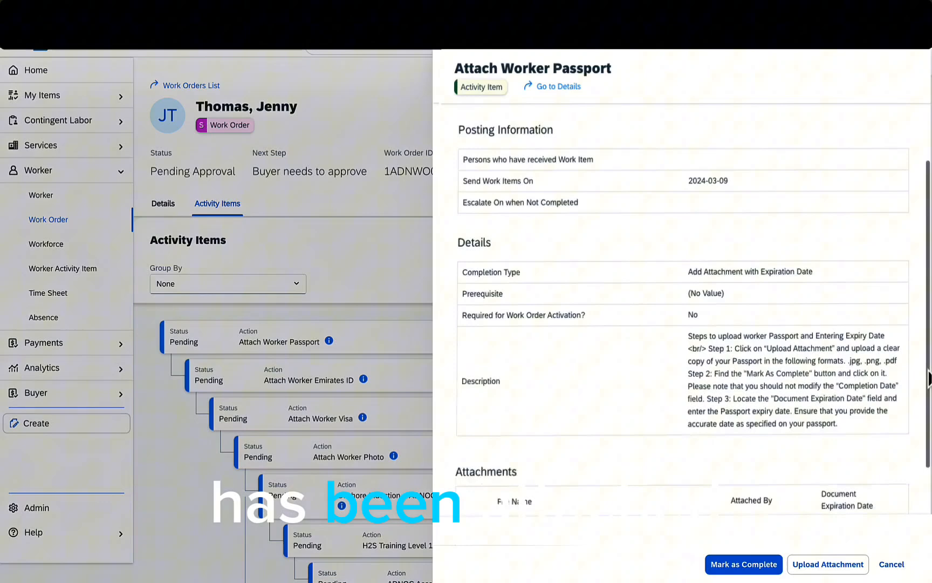
pyautogui.scroll(-1, 929, 380)
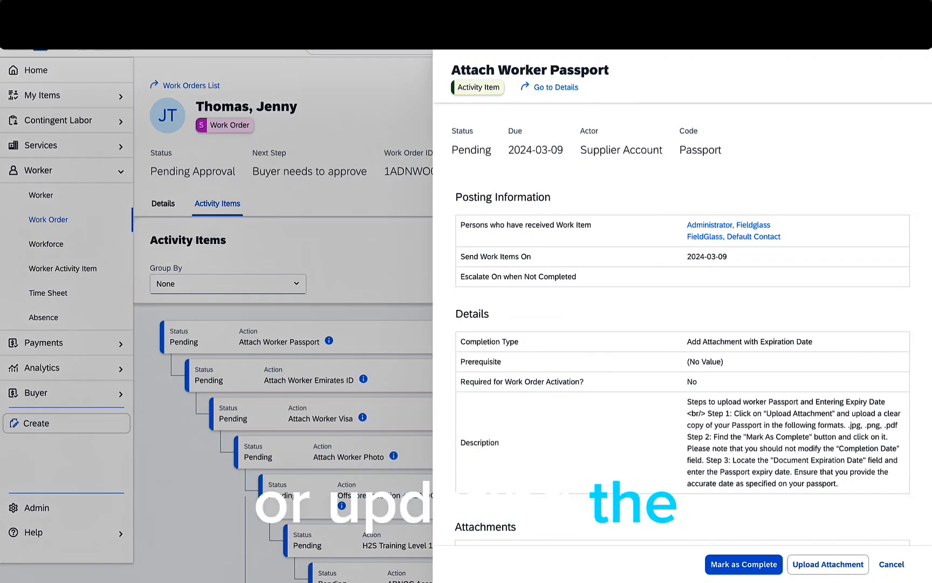
pyautogui.click(744, 564)
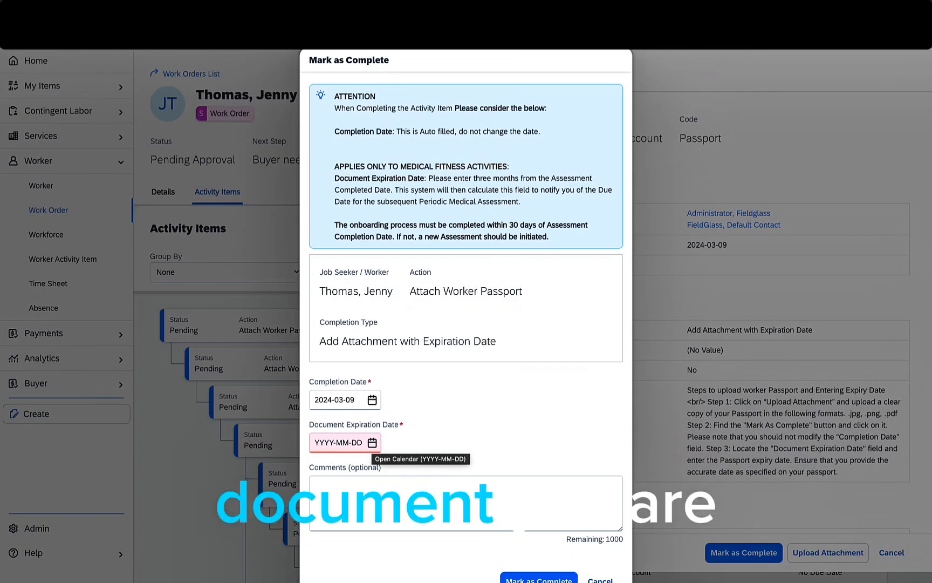
# - Set document expiration date 2029-07-12 and confirm Attach Worker Passport as Completed
pyautogui.click(372, 443)
pyautogui.scroll(-1, 466, 335)
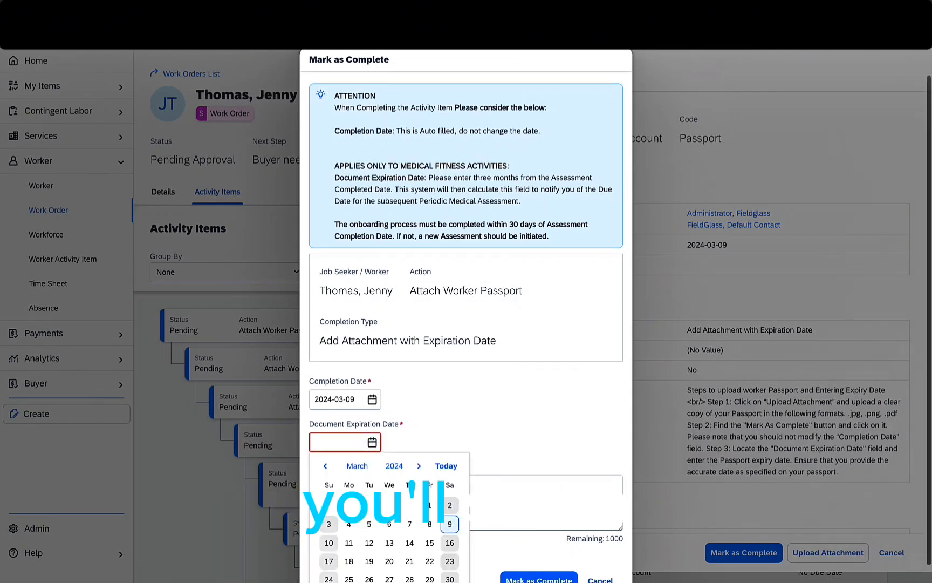
pyautogui.write('2029-07-12')
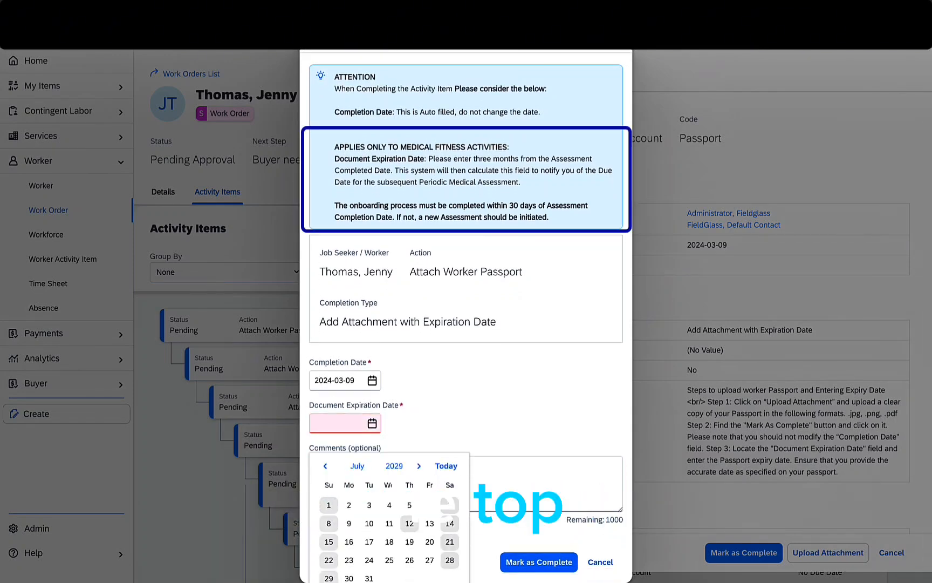
pyautogui.press('Return')
pyautogui.scroll(-1, 466, 335)
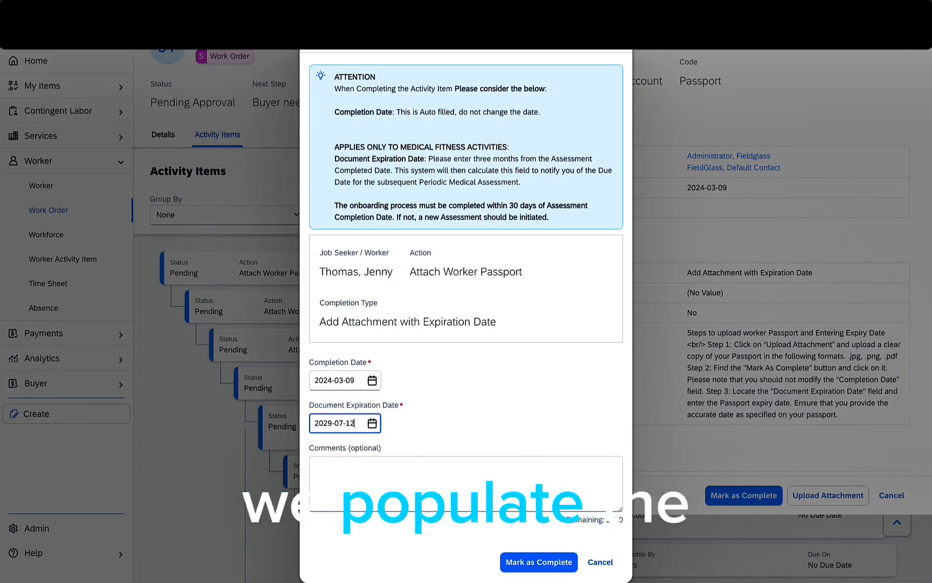
pyautogui.moveTo(473, 159); pyautogui.dragTo(538, 159)
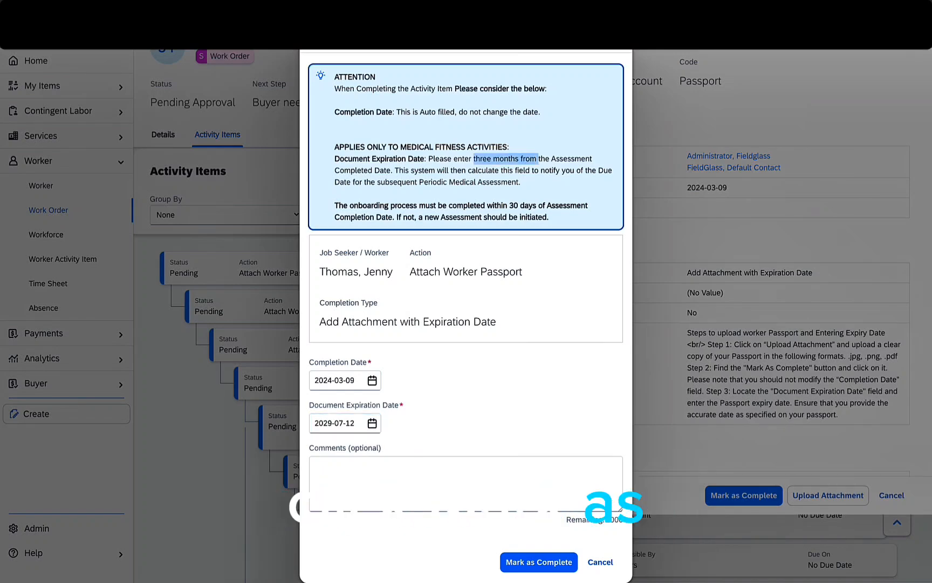
pyautogui.click(539, 562)
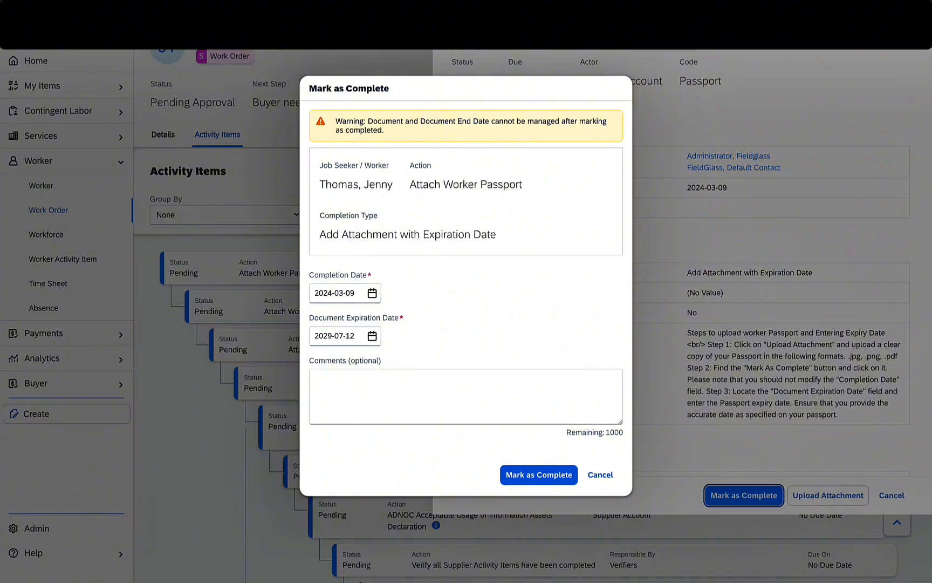
pyautogui.click(539, 475)
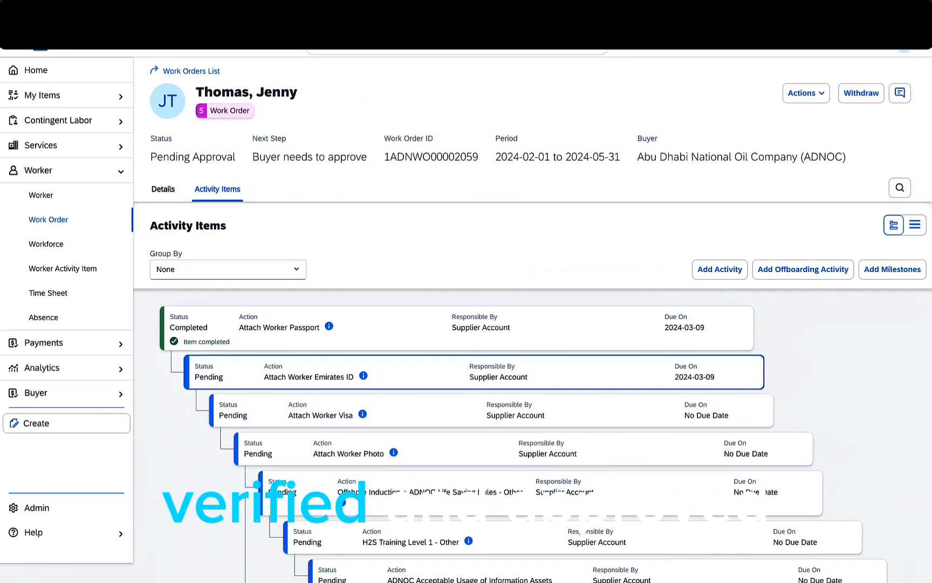
# - Verify Attach Worker Passport shows Completed in the activity list, then go back to Home
pyautogui.scroll(-1, 466, 315)
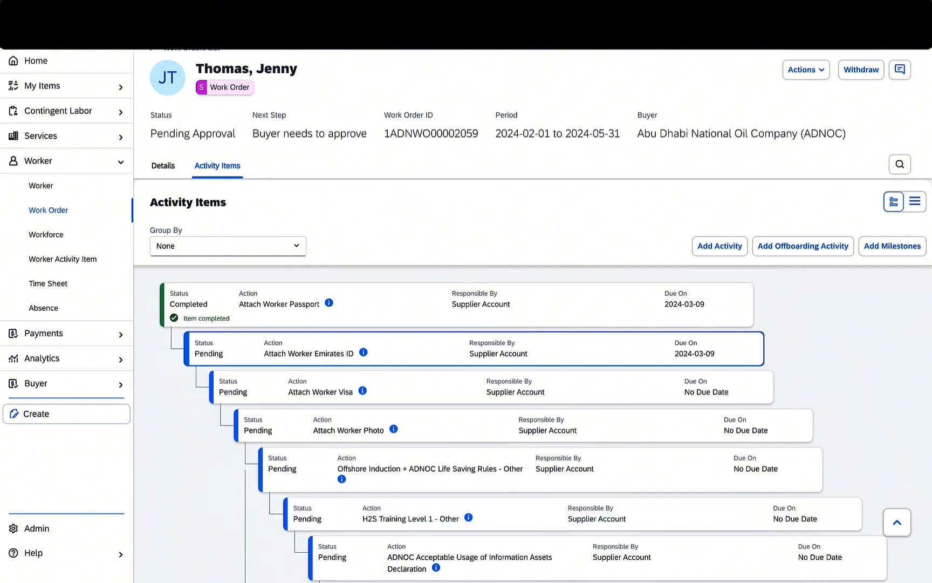
pyautogui.scroll(-1, 466, 354)
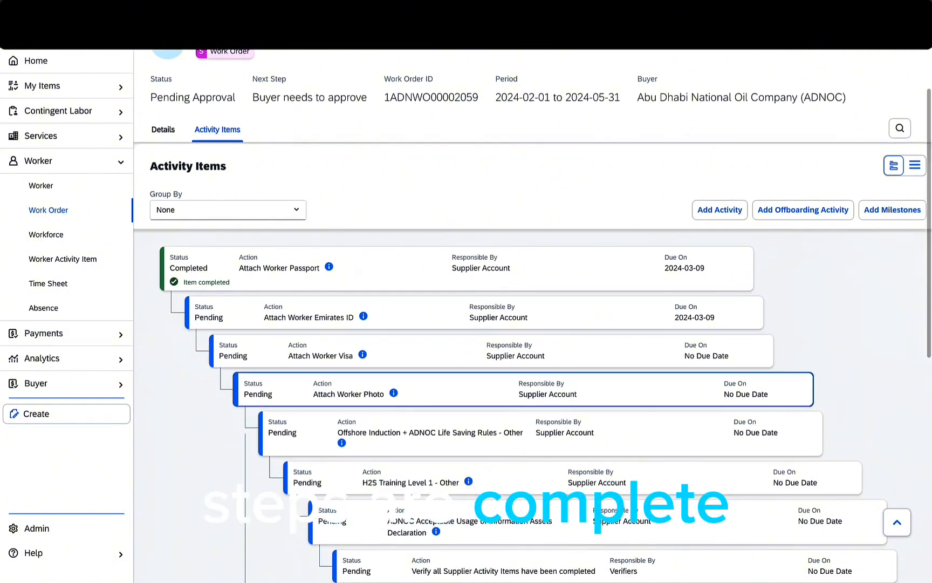
pyautogui.scroll(-2, 466, 353)
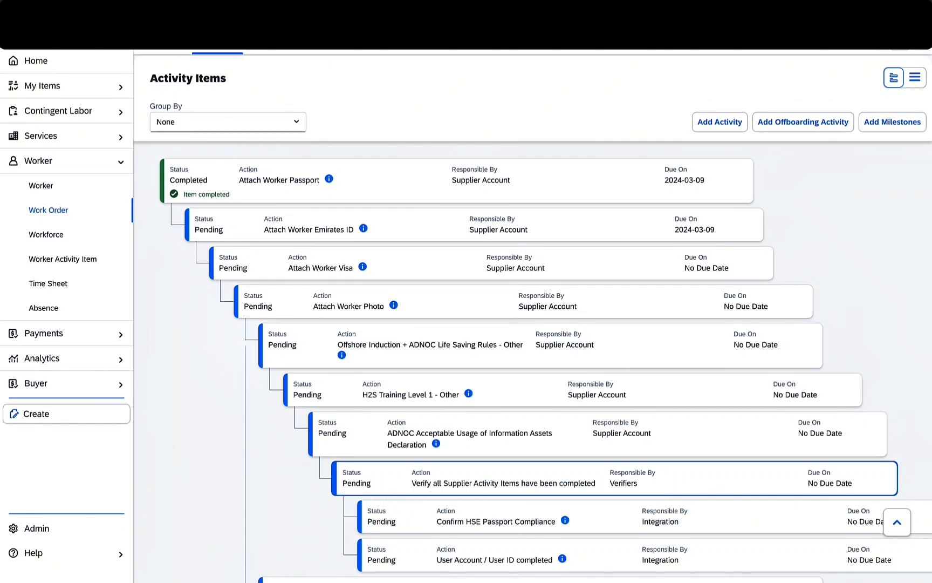
pyautogui.scroll(5, 533, 324)
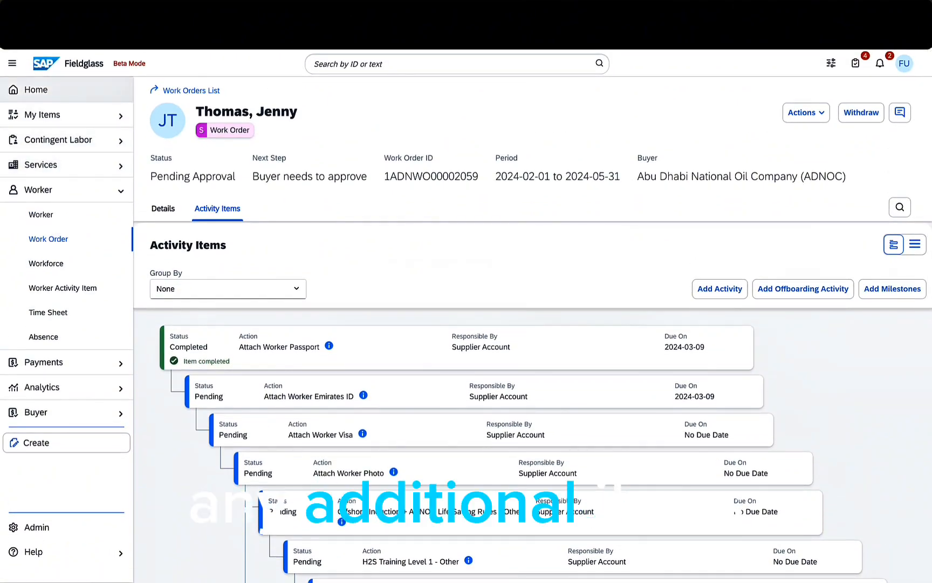
pyautogui.click(49, 89)
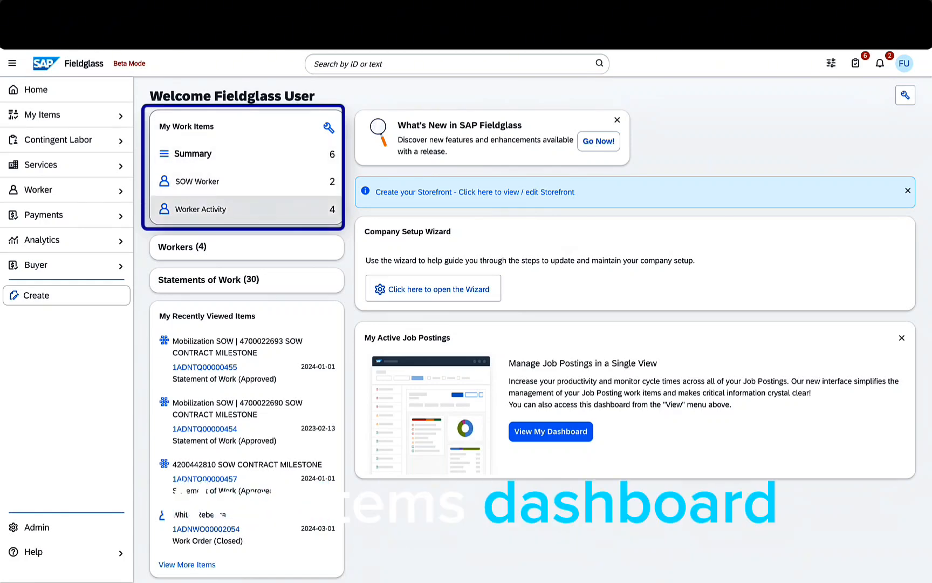
# - Open the list of 4 worker activities awaiting Mark as Complete from My Work Items
pyautogui.click(246, 209)
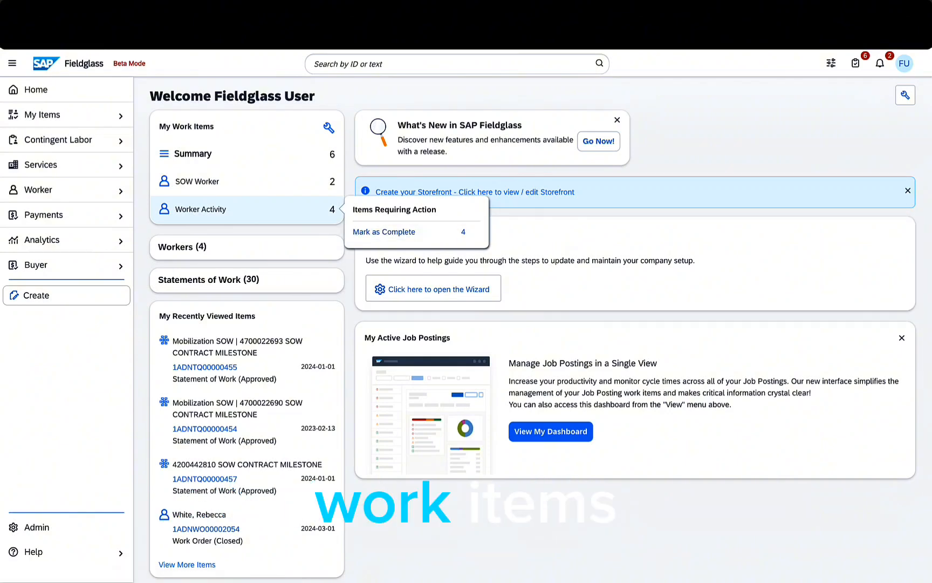
pyautogui.click(856, 63)
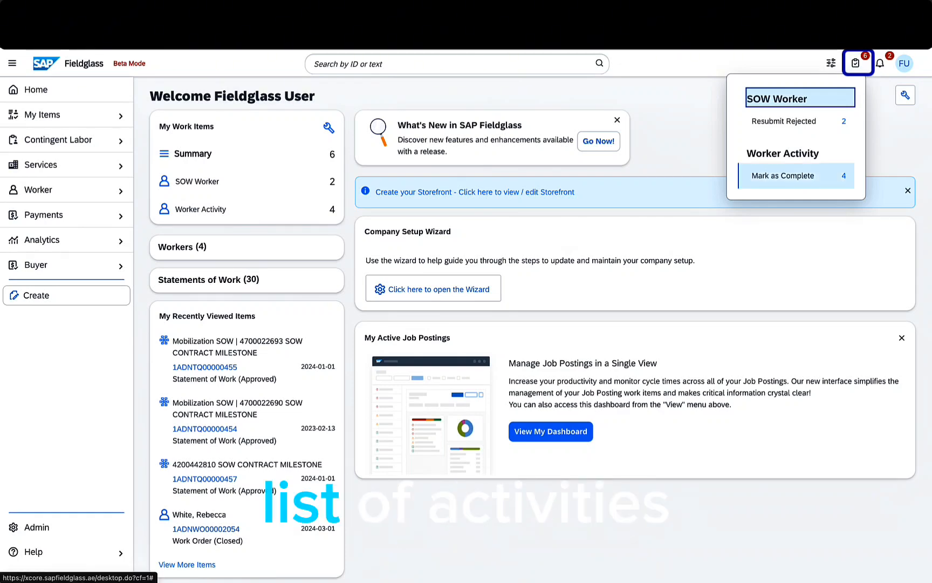
pyautogui.click(783, 176)
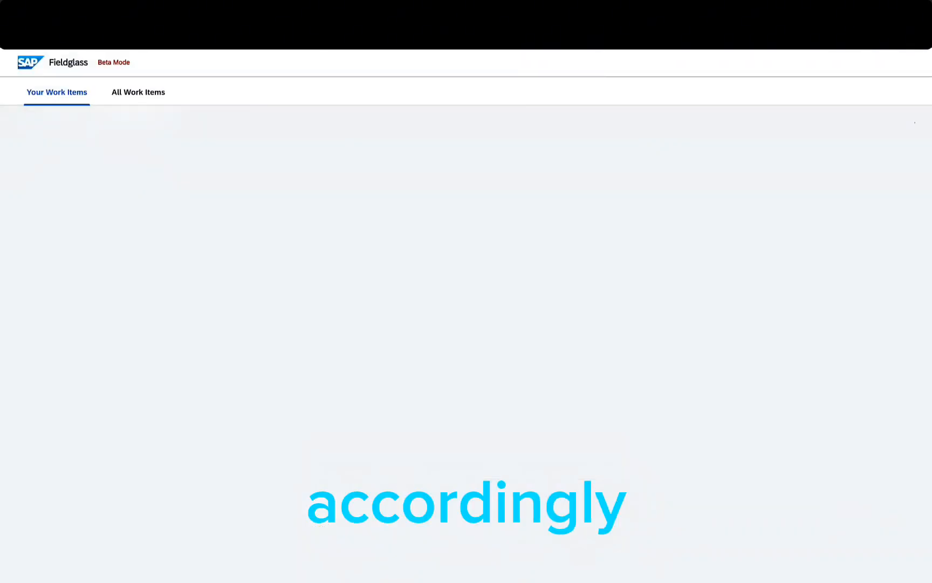